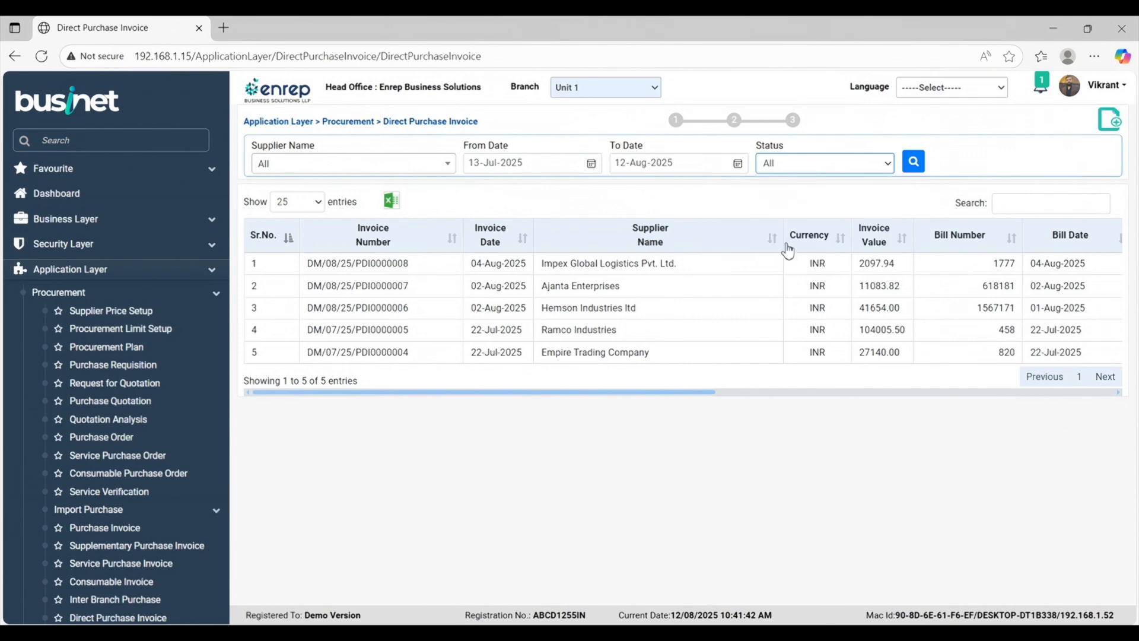
Step: Start a new direct purchase invoice and choose Empire Trading Company as the supplier
{"action": "left_click_drag", "start_coordinate": [692, 392], "coordinate": [599, 399]}
{"action": "left_click", "coordinate": [1111, 132]}
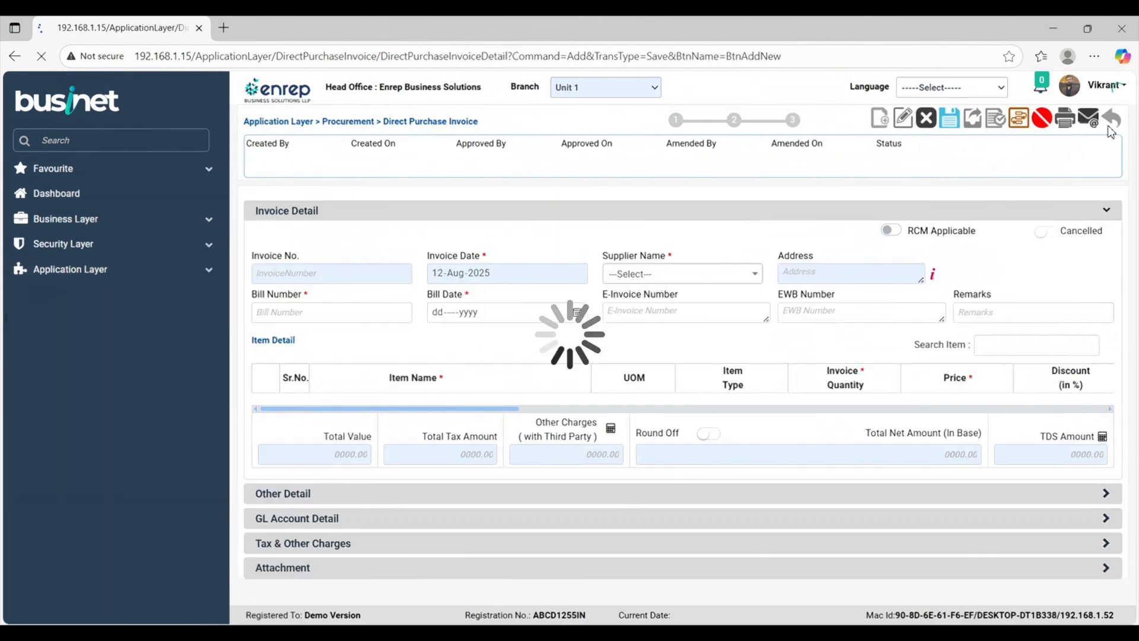
{"action": "left_click", "coordinate": [673, 281]}
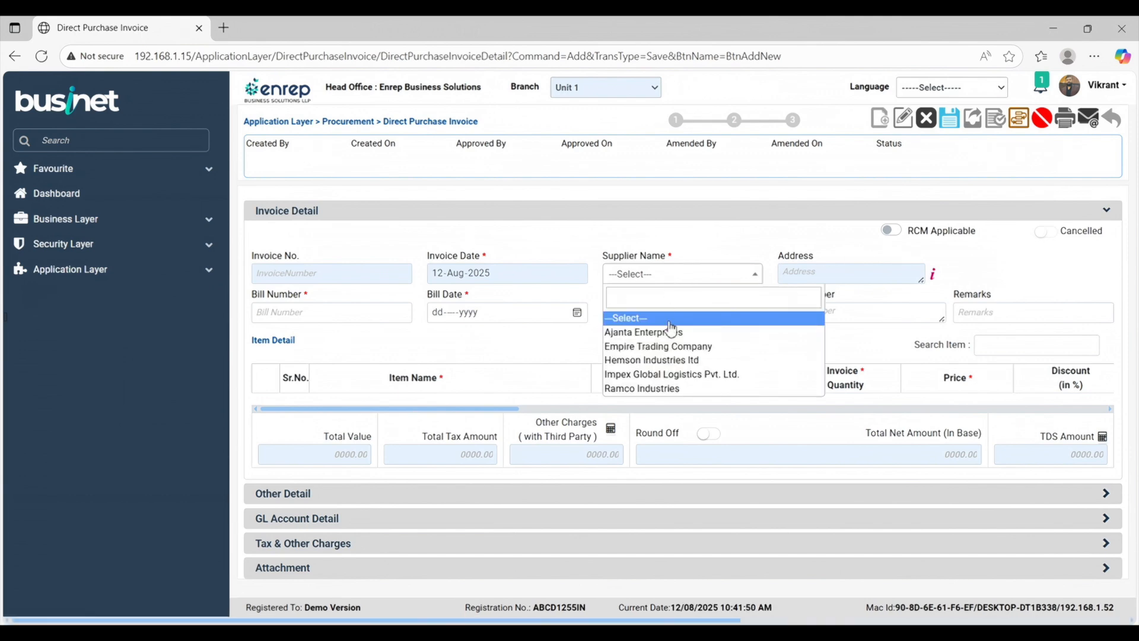
{"action": "left_click", "coordinate": [668, 346]}
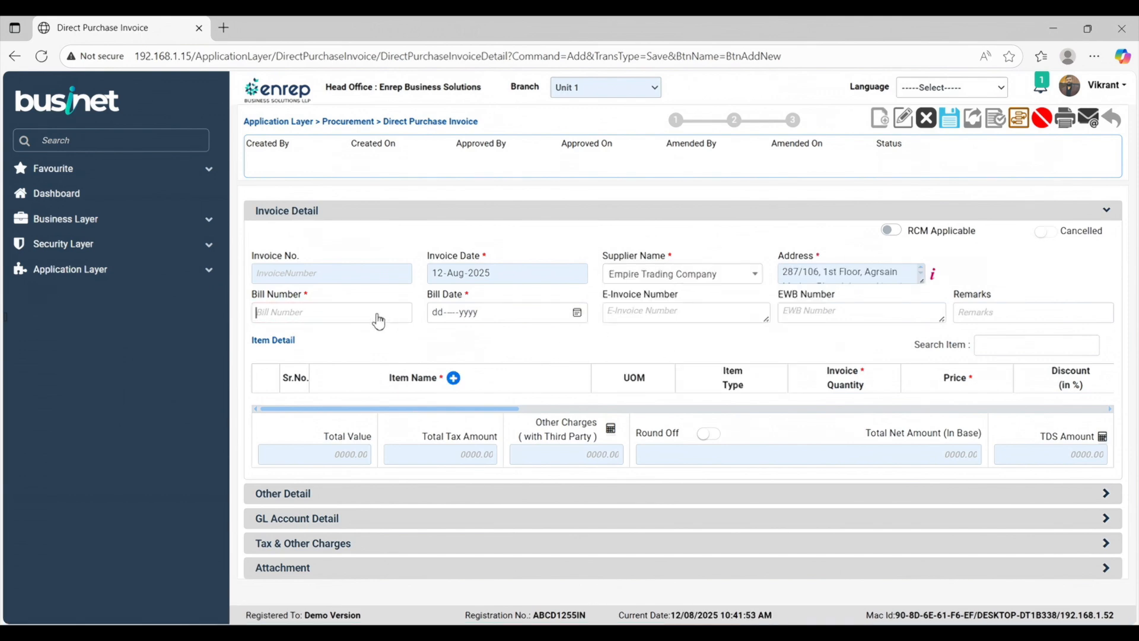
Step: Enter bill number 43784387, bill date 11-Aug-2025, e-invoice number 487934897, EWB number 27849874 and the remark "if any."
{"action": "left_click", "coordinate": [566, 320]}
{"action": "left_click", "coordinate": [466, 433]}
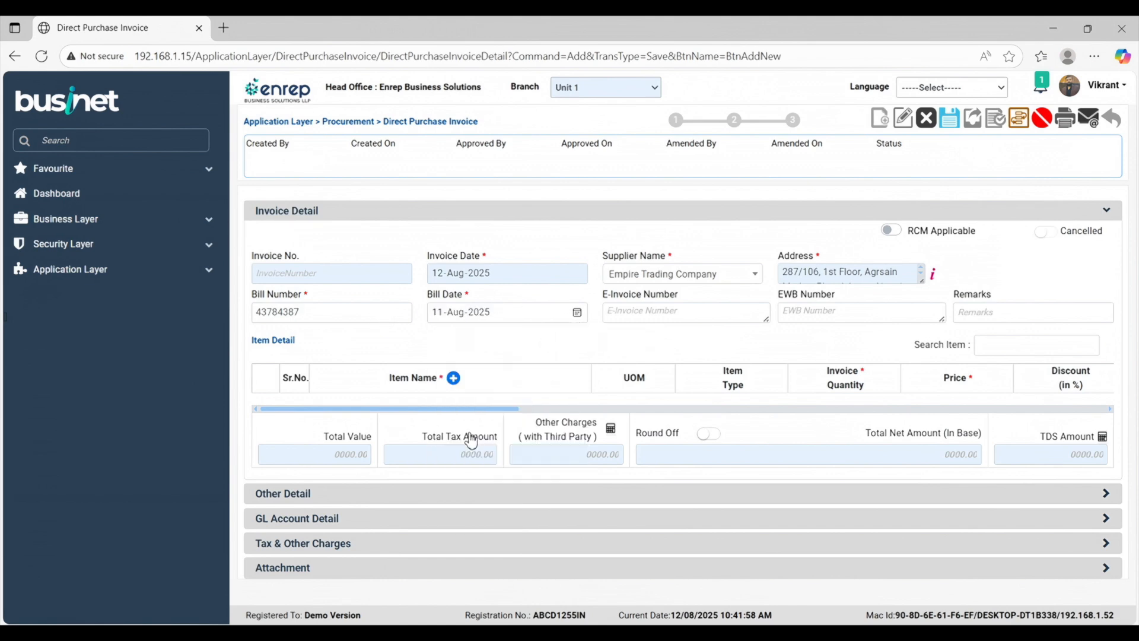
{"action": "left_click", "coordinate": [639, 326]}
{"action": "type", "text": "487934897"}
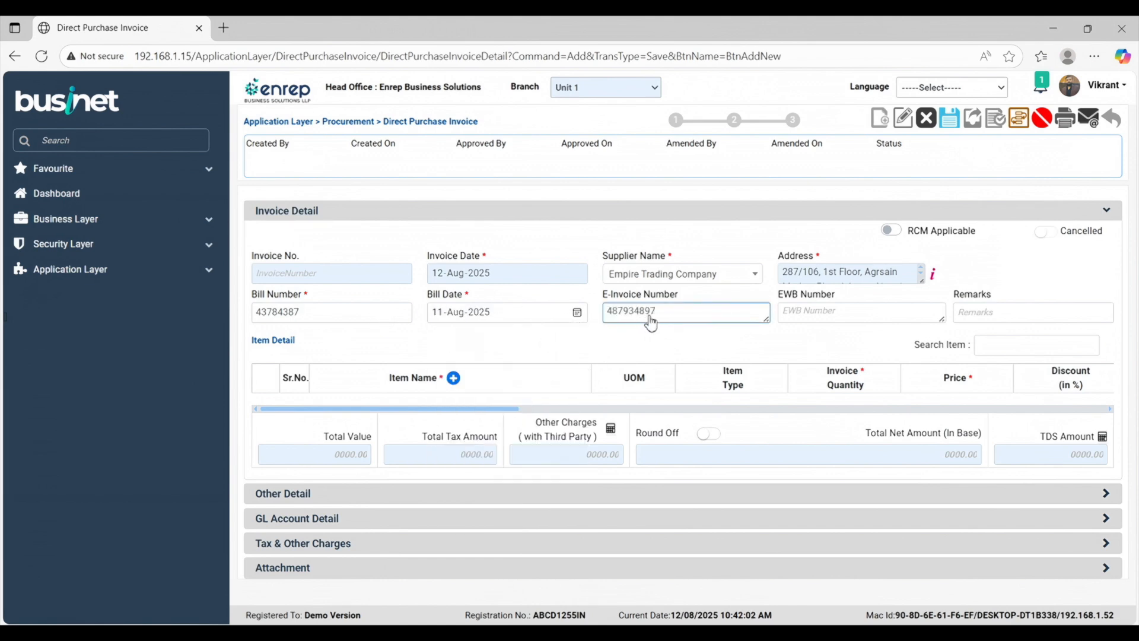
{"action": "left_click", "coordinate": [785, 320]}
{"action": "type", "text": "27849874"}
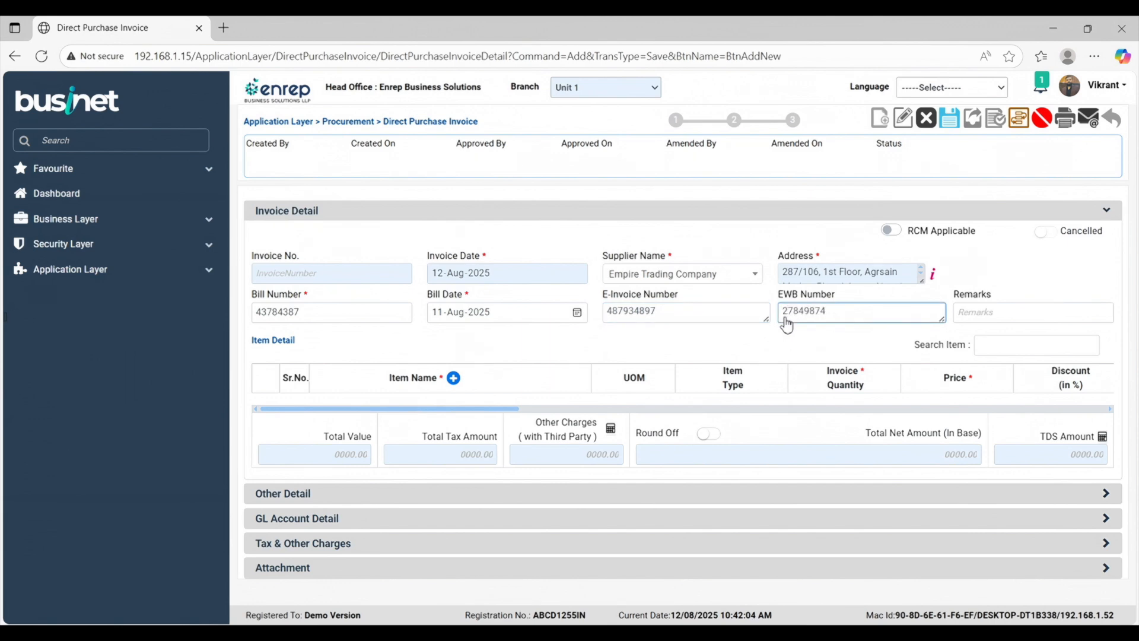
{"action": "left_click", "coordinate": [987, 321]}
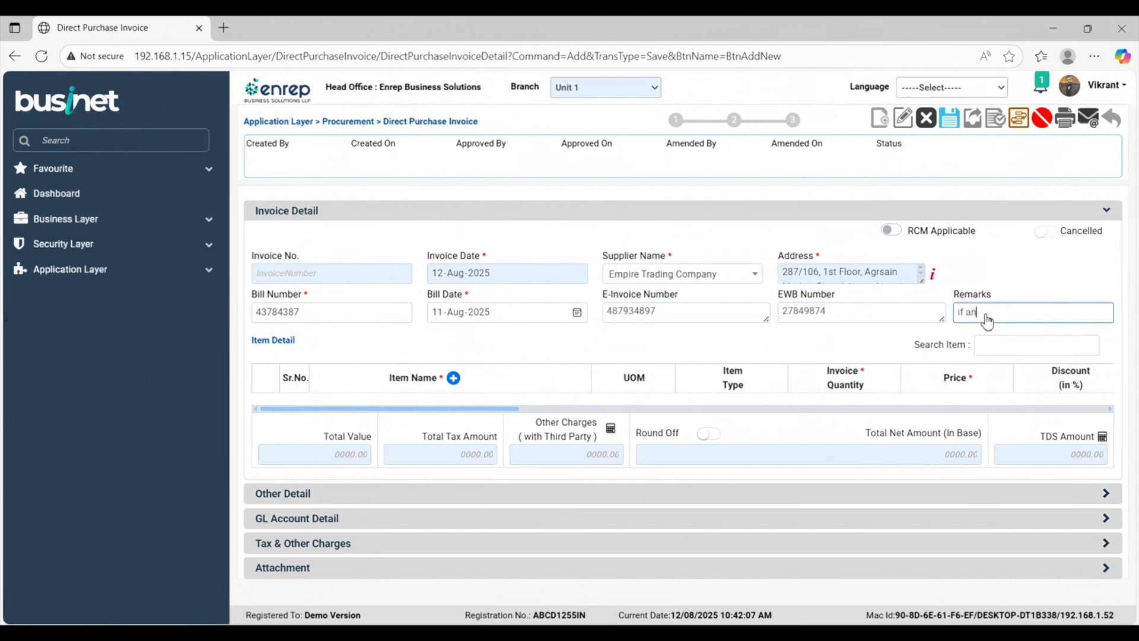
Step: Add two item lines to the invoice, choosing Ball for the first and Blue Powder for the second
{"action": "left_click", "coordinate": [453, 378]}
{"action": "left_click", "coordinate": [449, 404]}
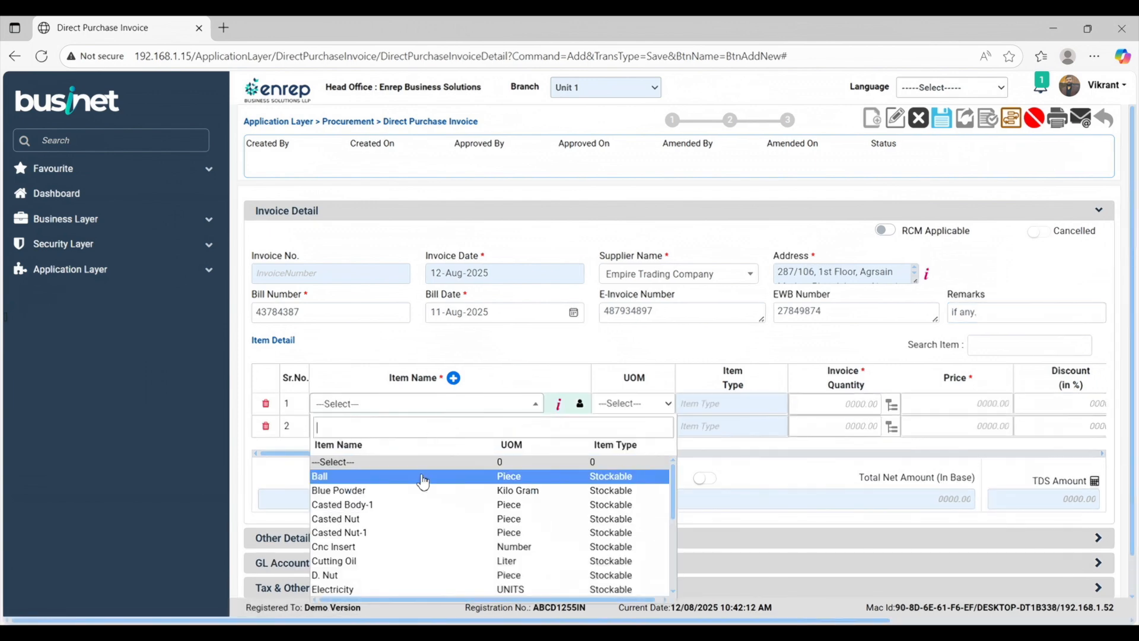
{"action": "left_click", "coordinate": [439, 476]}
{"action": "left_click", "coordinate": [435, 430]}
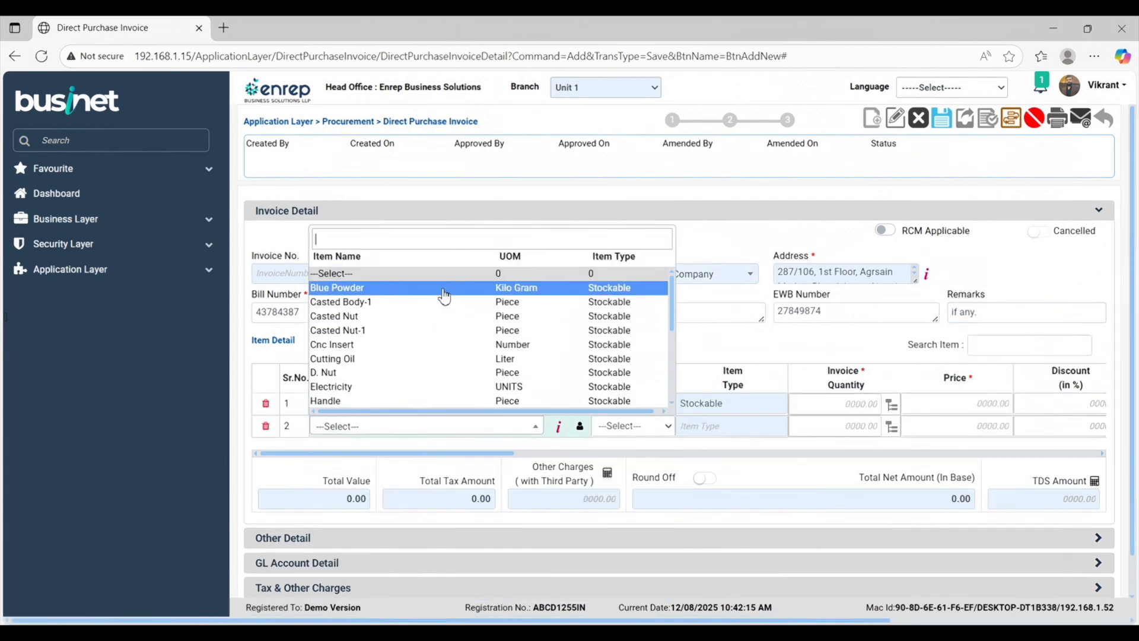
{"action": "left_click", "coordinate": [445, 288]}
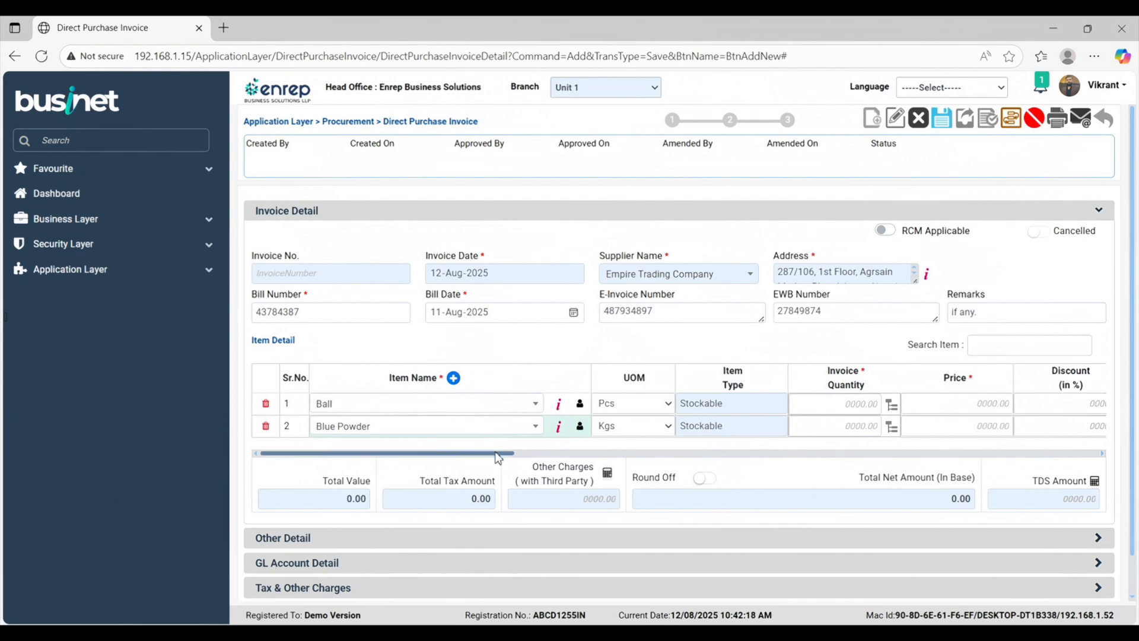
Step: Set Ball to a quantity of 150 at price 105 and Blue Powder to a quantity of 210 at price 212
{"action": "left_click_drag", "start_coordinate": [501, 453], "coordinate": [577, 454]}
{"action": "left_click", "coordinate": [612, 409]}
{"action": "type", "text": "150"}
{"action": "left_click", "coordinate": [610, 436]}
{"action": "type", "text": "210"}
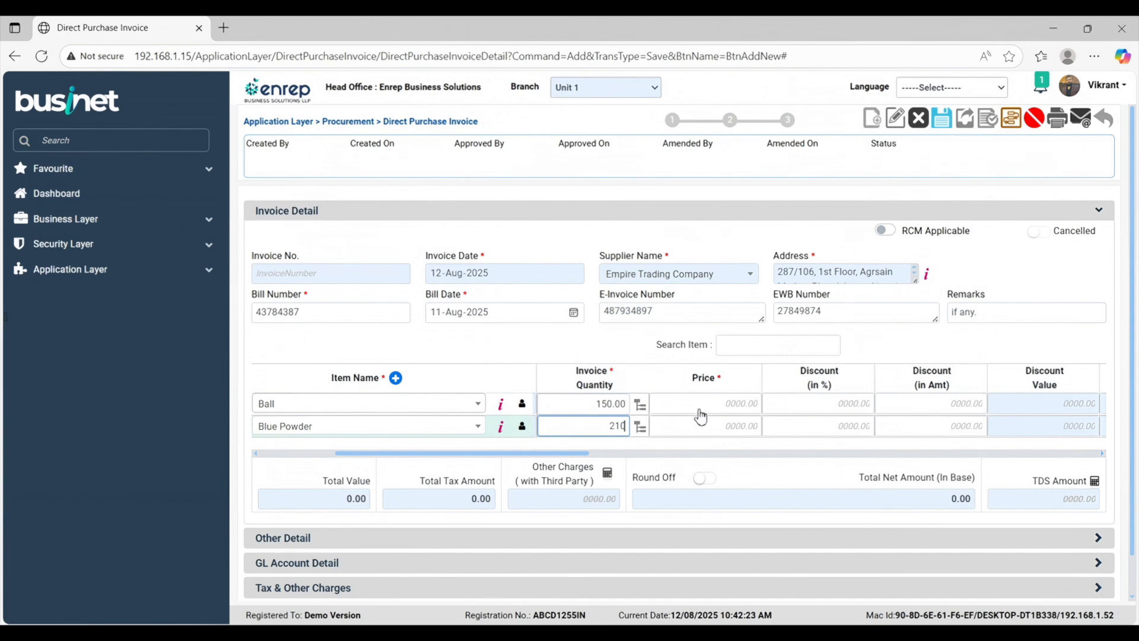
{"action": "left_click", "coordinate": [708, 409]}
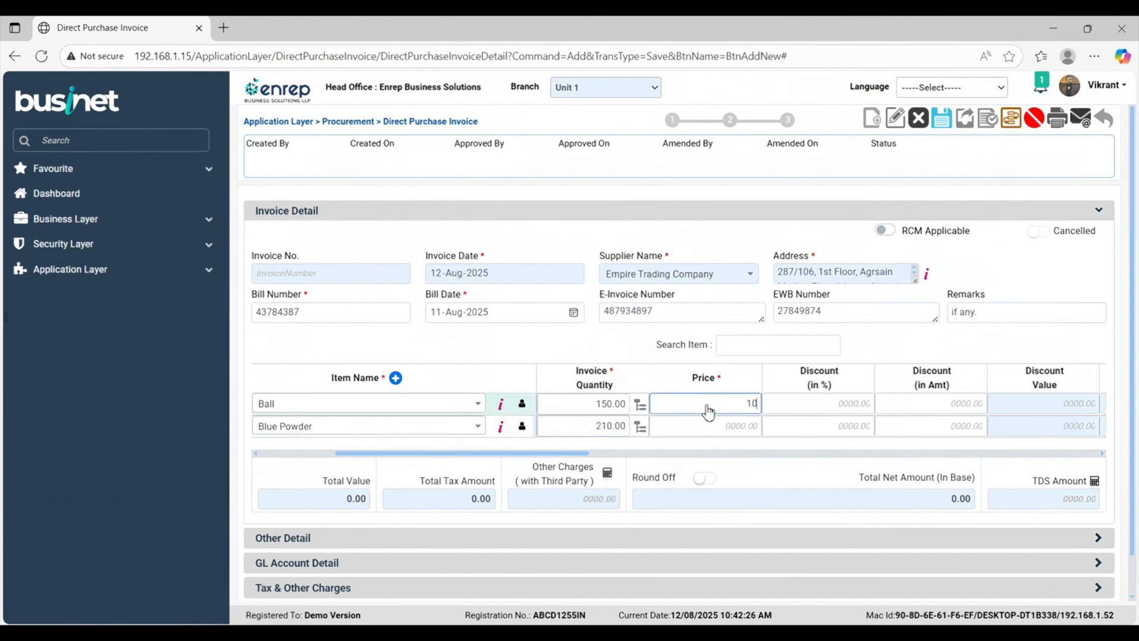
{"action": "left_click", "coordinate": [709, 433]}
{"action": "type", "text": "212"}
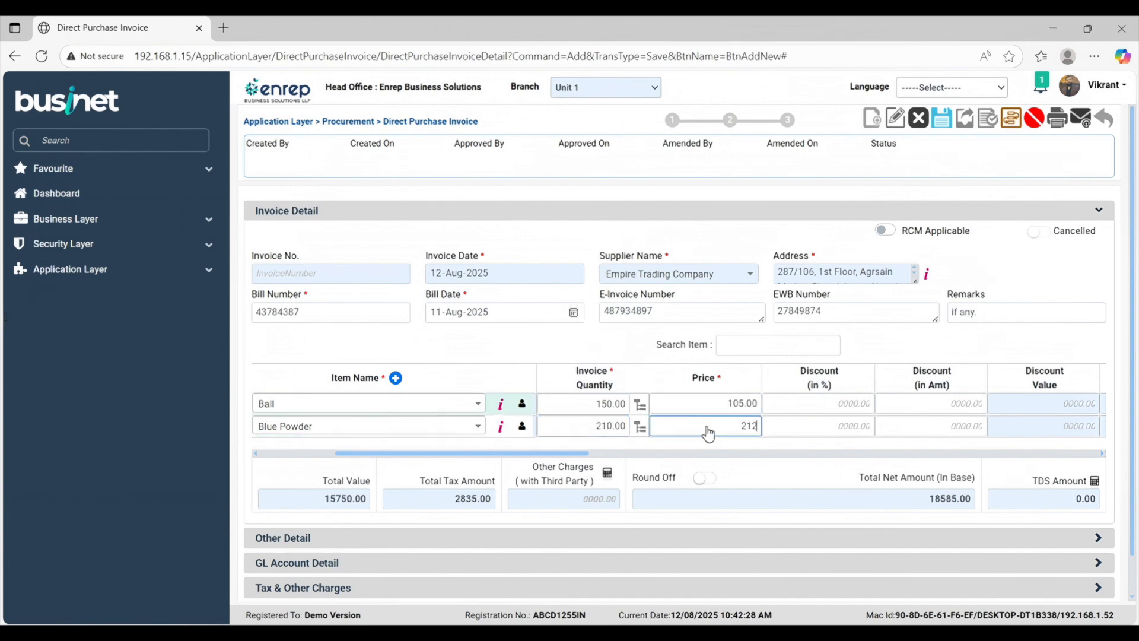
Step: Give Ball a 10% discount and Blue Powder a discount amount of 40
{"action": "left_click", "coordinate": [631, 453]}
{"action": "left_click", "coordinate": [707, 414]}
{"action": "type", "text": "10"}
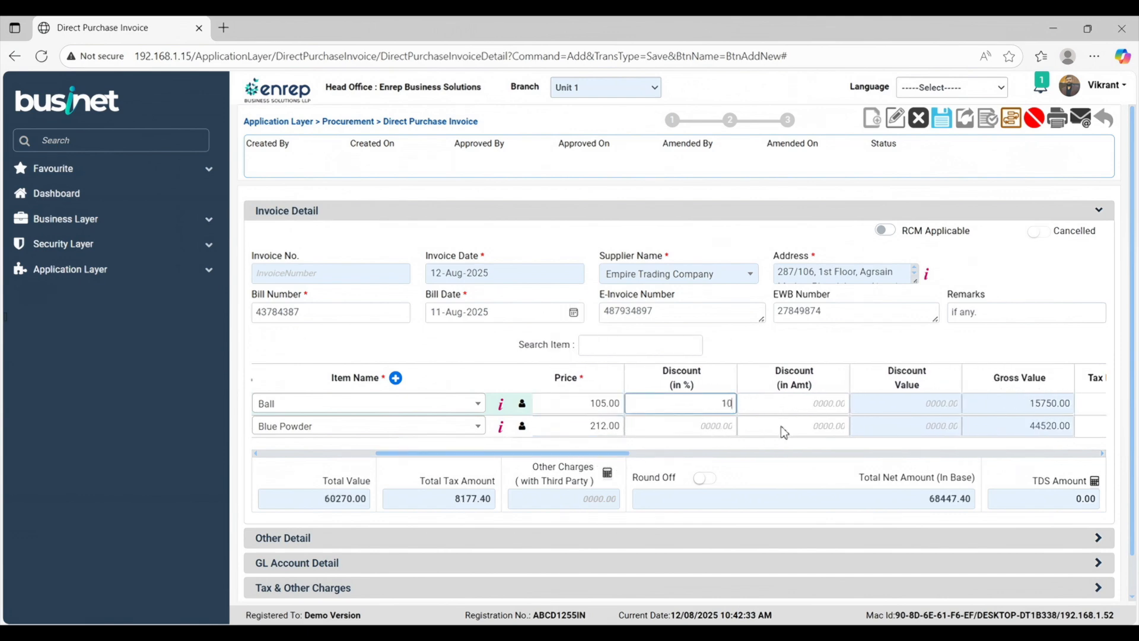
{"action": "left_click", "coordinate": [783, 432]}
{"action": "type", "text": "40"}
{"action": "left_click", "coordinate": [846, 356]}
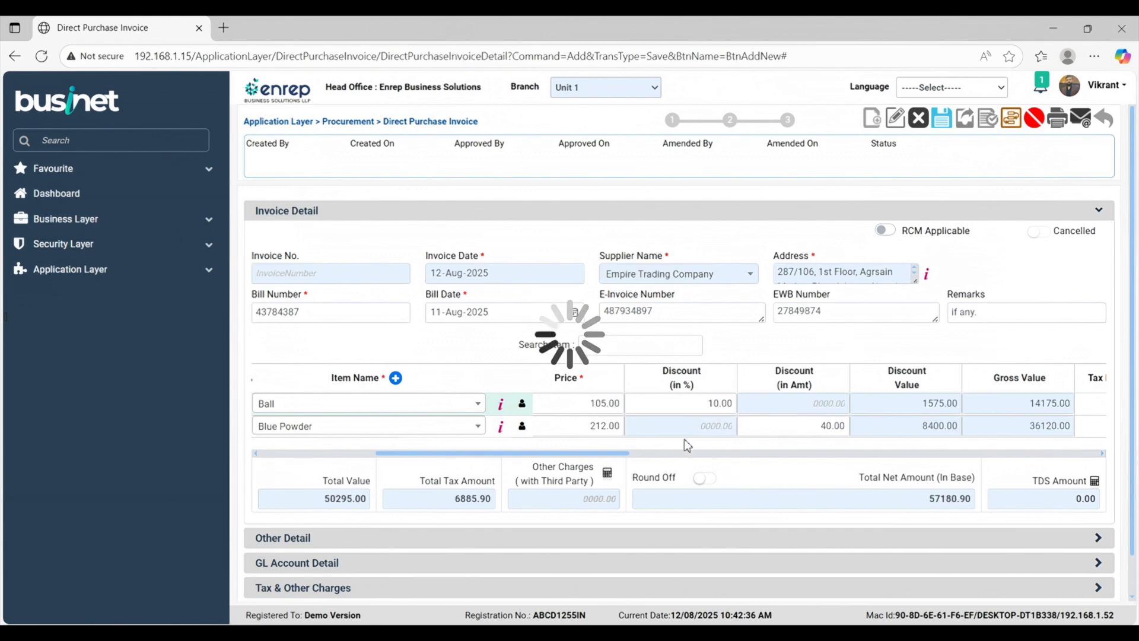
Step: Turn the tax exemption for the Ball line on and back off
{"action": "left_click_drag", "start_coordinate": [623, 453], "coordinate": [760, 470]}
{"action": "left_click", "coordinate": [674, 403]}
{"action": "left_click", "coordinate": [674, 403]}
Step: Enable manual GST for Blue Powder, assign it the 18 GST slab and save the tax calculation
{"action": "left_click", "coordinate": [759, 424]}
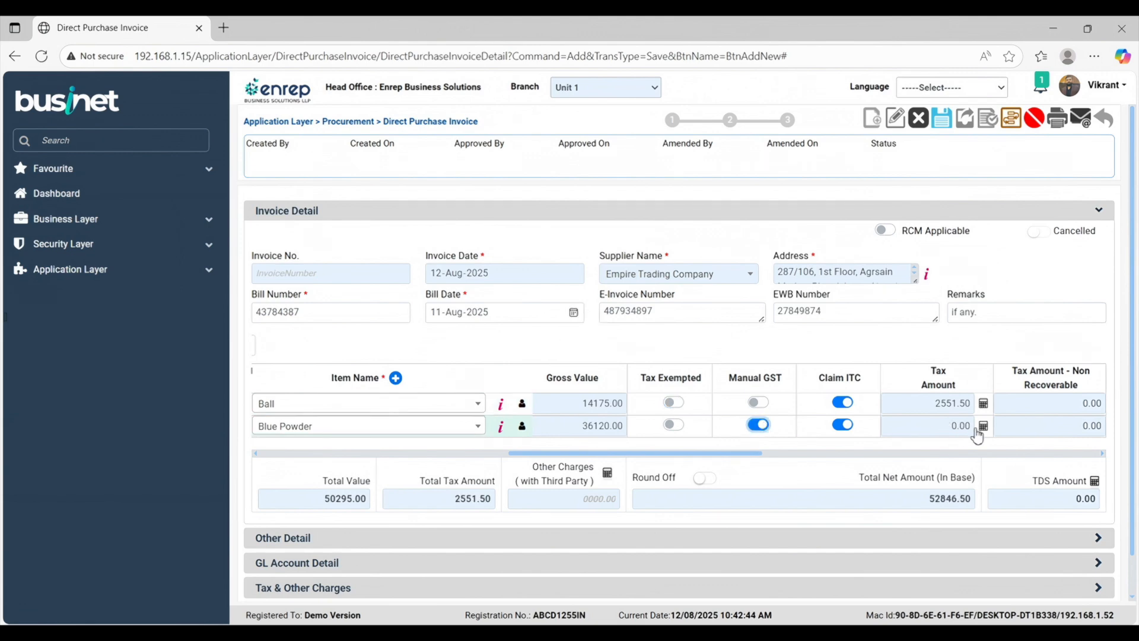
{"action": "left_click", "coordinate": [982, 427]}
{"action": "left_click", "coordinate": [802, 168]}
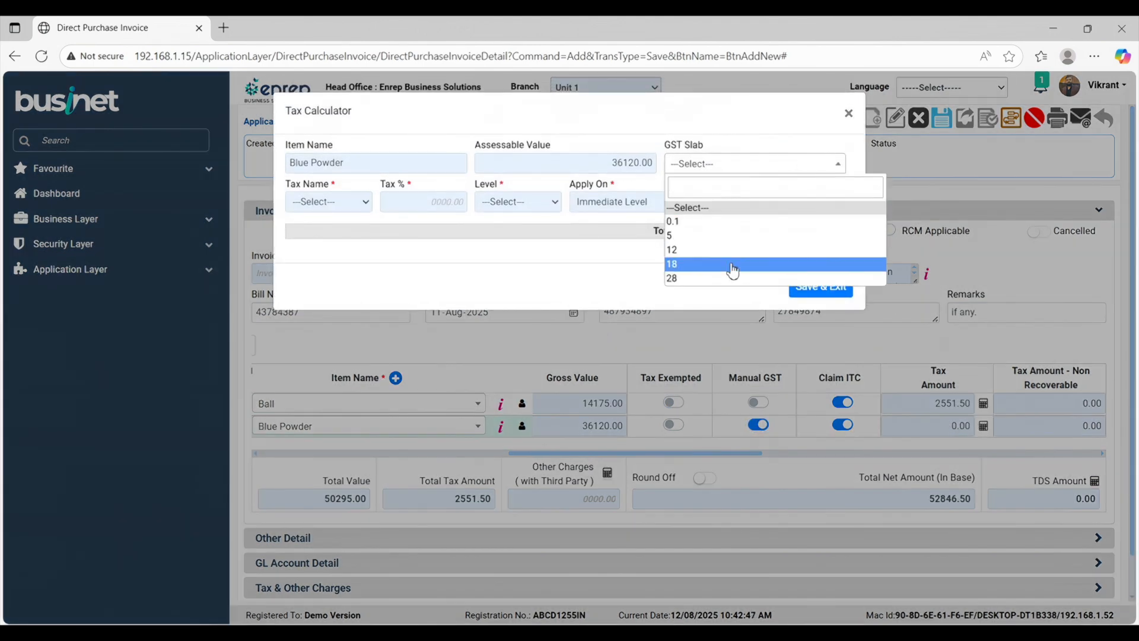
{"action": "left_click", "coordinate": [732, 264]}
{"action": "left_click", "coordinate": [820, 294]}
Step: Assign the Raw Material Warehouse to both the Ball and Blue Powder lines
{"action": "left_click_drag", "start_coordinate": [755, 453], "coordinate": [974, 460]}
{"action": "left_click", "coordinate": [972, 410]}
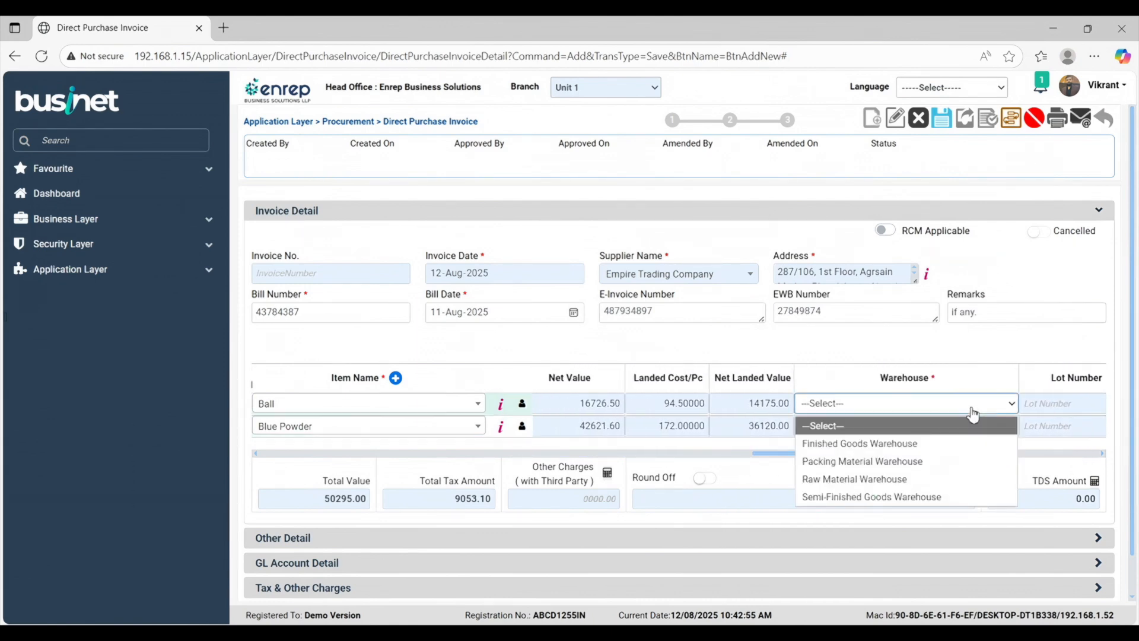
{"action": "left_click", "coordinate": [878, 479]}
{"action": "left_click", "coordinate": [928, 426]}
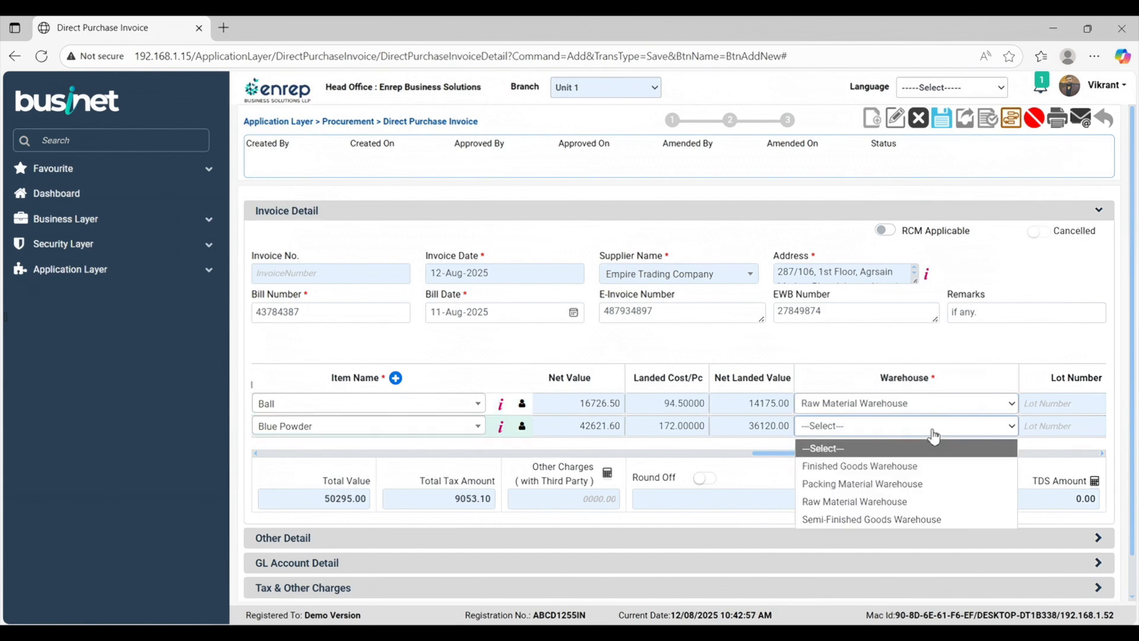
{"action": "left_click", "coordinate": [901, 500]}
Step: Add batch number 7348738 with its received quantity for the Ball line and save the batch details
{"action": "left_click_drag", "start_coordinate": [880, 460], "coordinate": [937, 456]}
{"action": "left_click", "coordinate": [931, 404]}
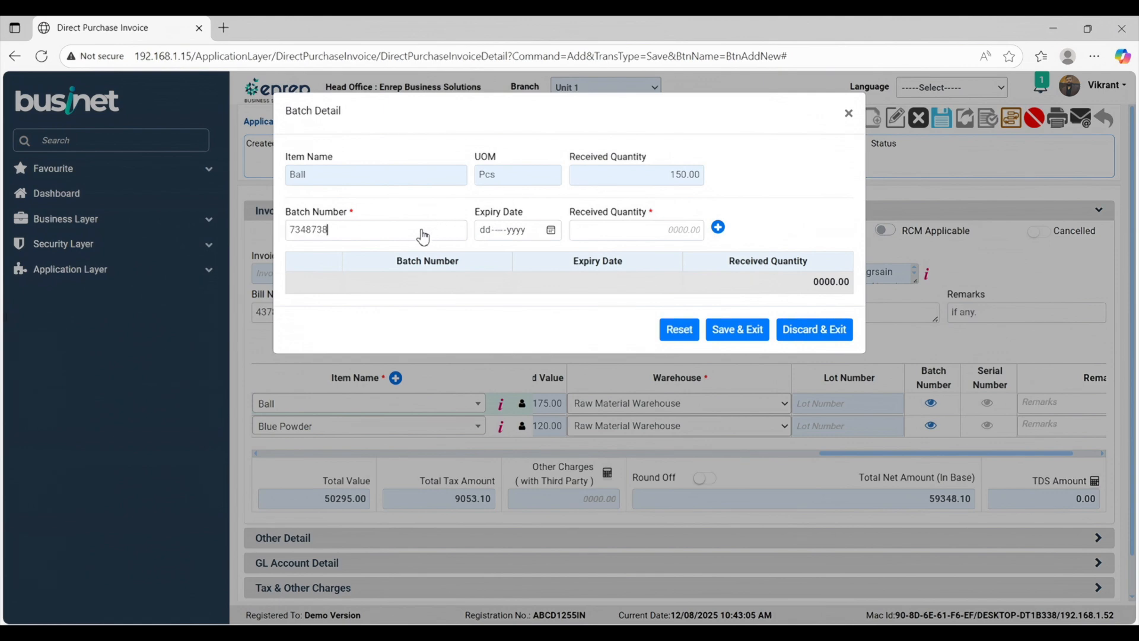
{"action": "left_click", "coordinate": [602, 238]}
{"action": "left_click", "coordinate": [718, 227]}
{"action": "left_click", "coordinate": [734, 348]}
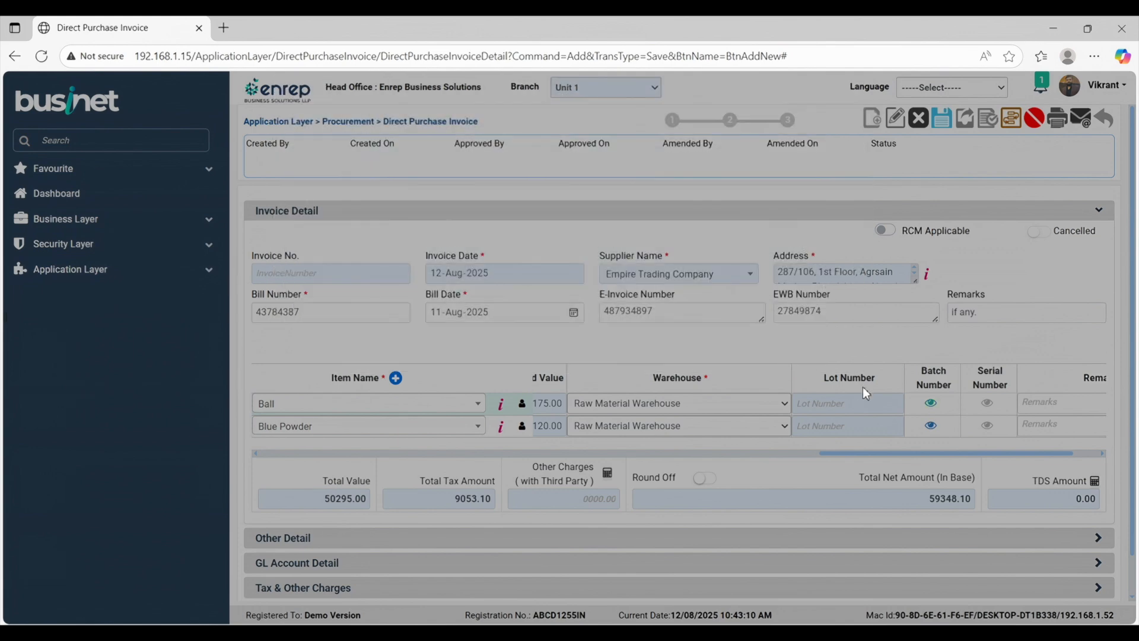
Step: Add batch number 45467 with a received quantity of 210 for Blue Powder and save the batch details
{"action": "left_click", "coordinate": [929, 426]}
{"action": "type", "text": "45467"}
{"action": "left_click", "coordinate": [601, 235]}
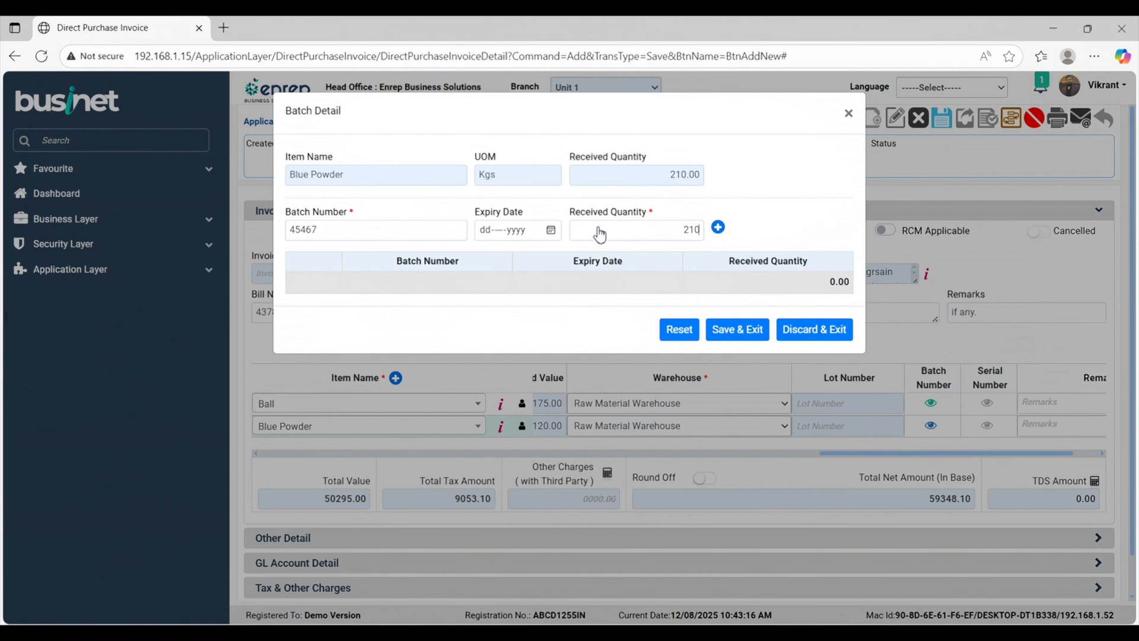
{"action": "left_click", "coordinate": [718, 228]}
{"action": "left_click", "coordinate": [737, 350]}
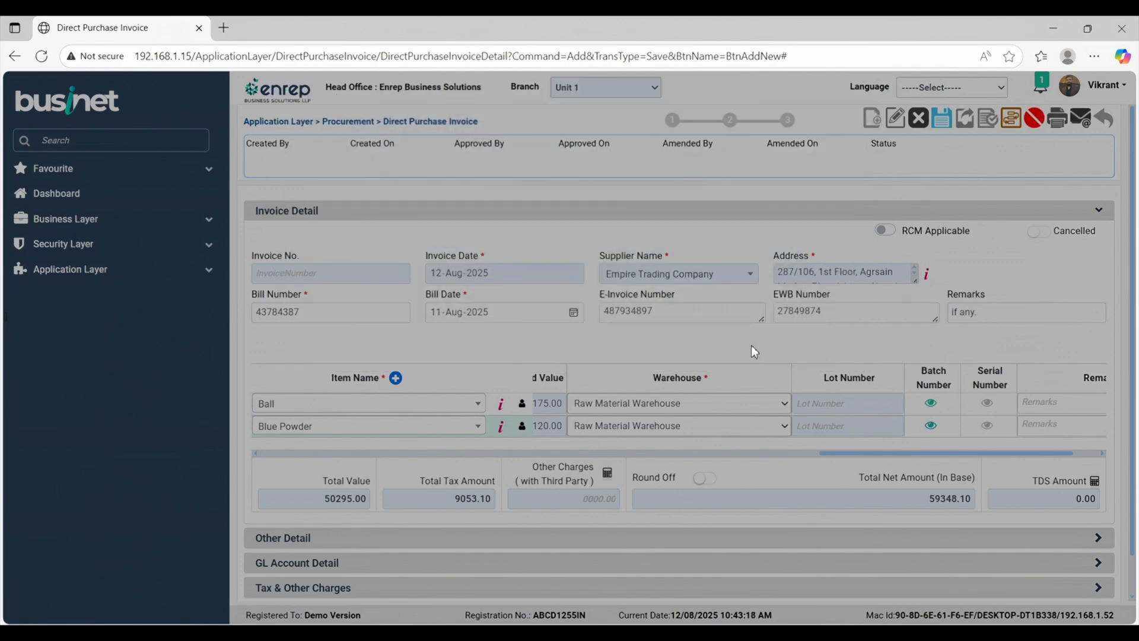
Step: Expand the GL account details and compare the entries with Ball's Claim ITC off and with RCM Applicable on, restoring each setting
{"action": "left_click_drag", "start_coordinate": [827, 453], "coordinate": [507, 445]}
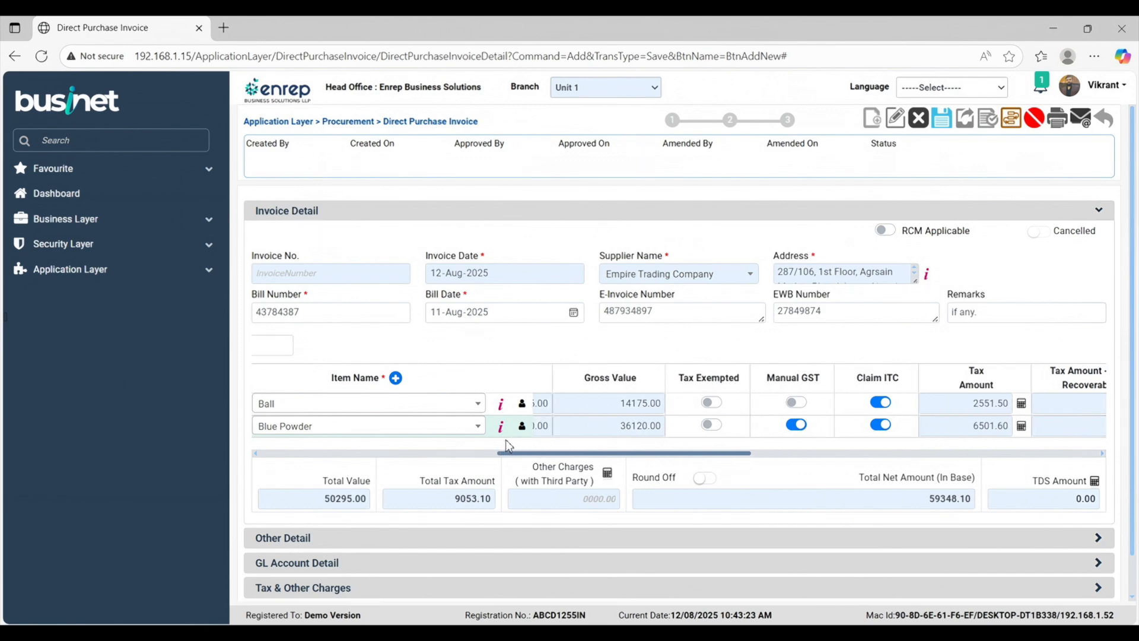
{"action": "left_click", "coordinate": [501, 563]}
{"action": "scroll", "coordinate": [634, 513], "scroll_direction": "down", "scroll_amount": 1}
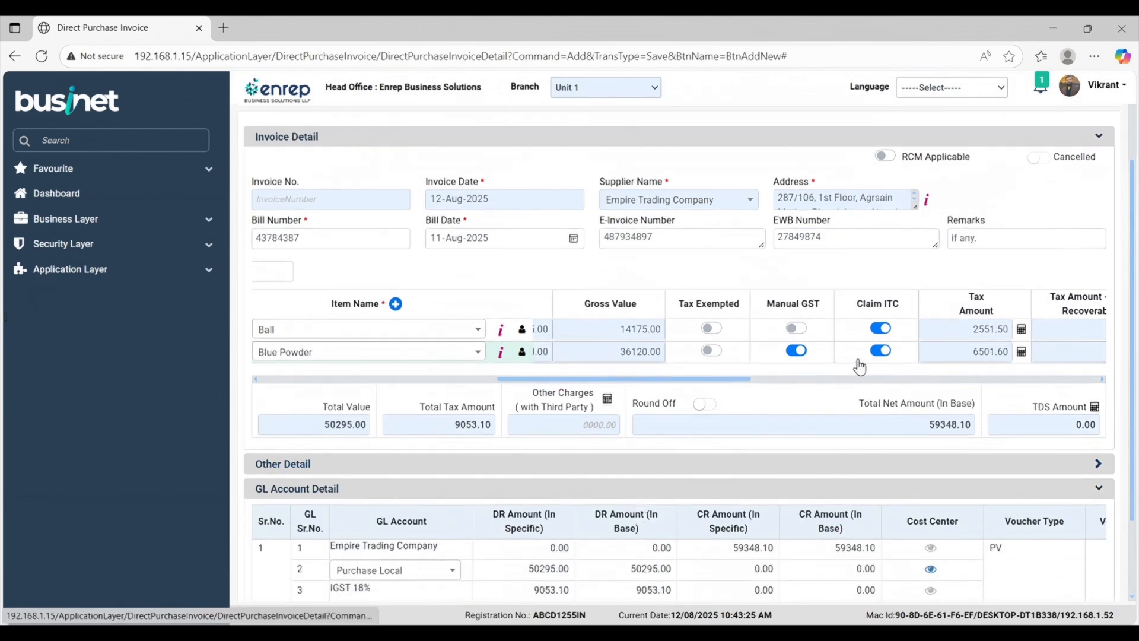
{"action": "left_click", "coordinate": [881, 330]}
{"action": "left_click", "coordinate": [881, 328]}
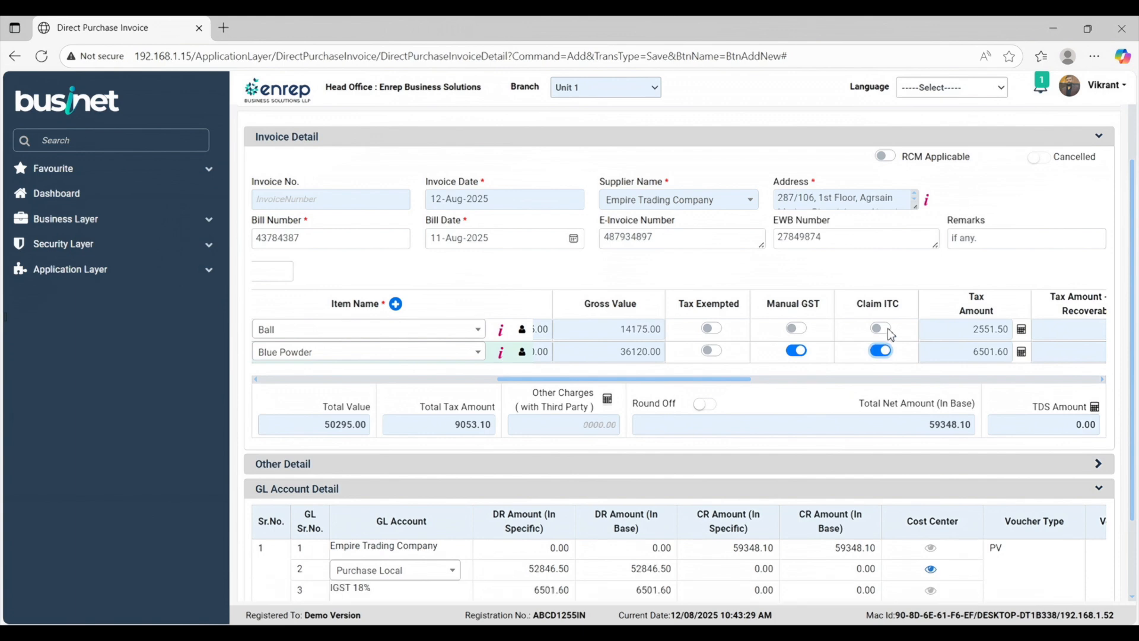
{"action": "left_click", "coordinate": [888, 160]}
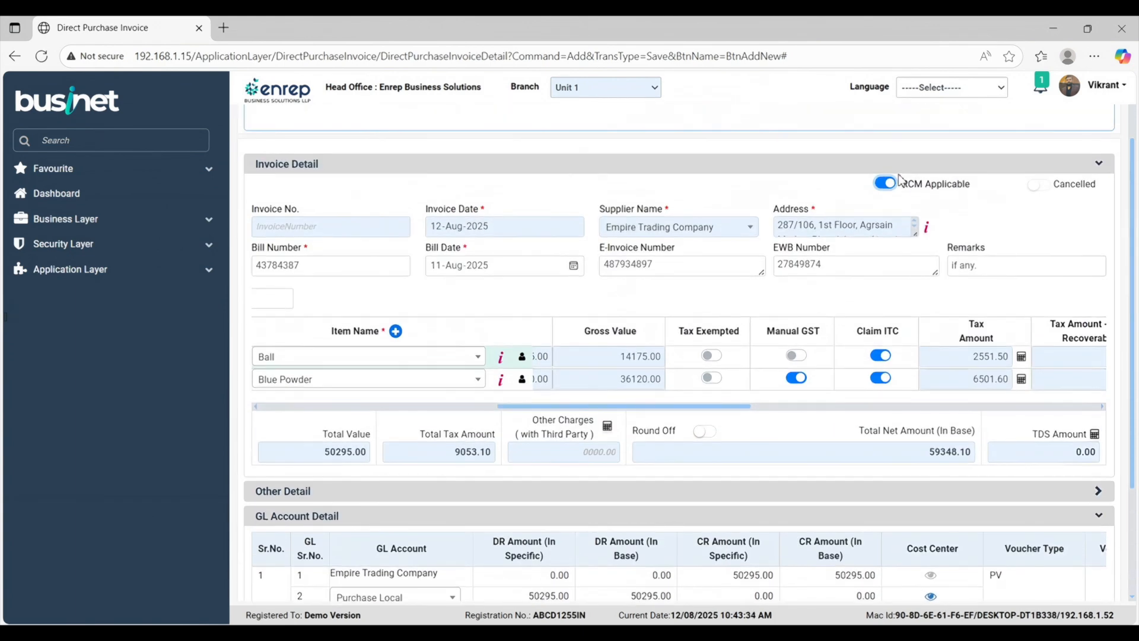
{"action": "left_click", "coordinate": [887, 186]}
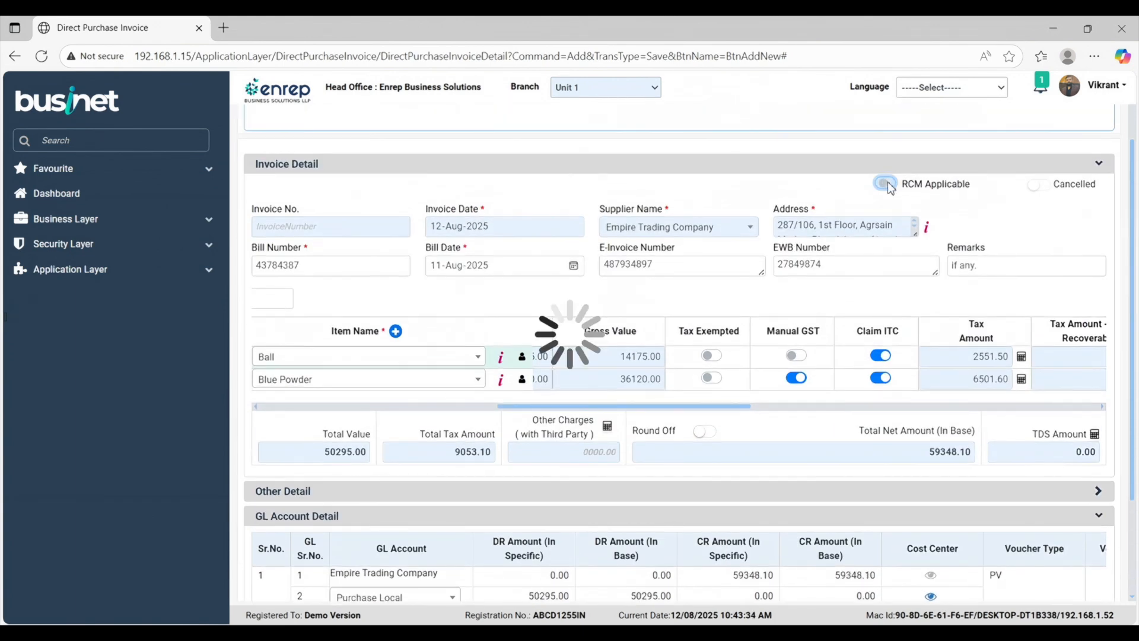
Step: Start a third-party Freight Inward charge on the invoice with Impex Global Logistics Pvt. Ltd. as its supplier
{"action": "left_click_drag", "start_coordinate": [752, 406], "coordinate": [559, 407]}
{"action": "left_click", "coordinate": [608, 427]}
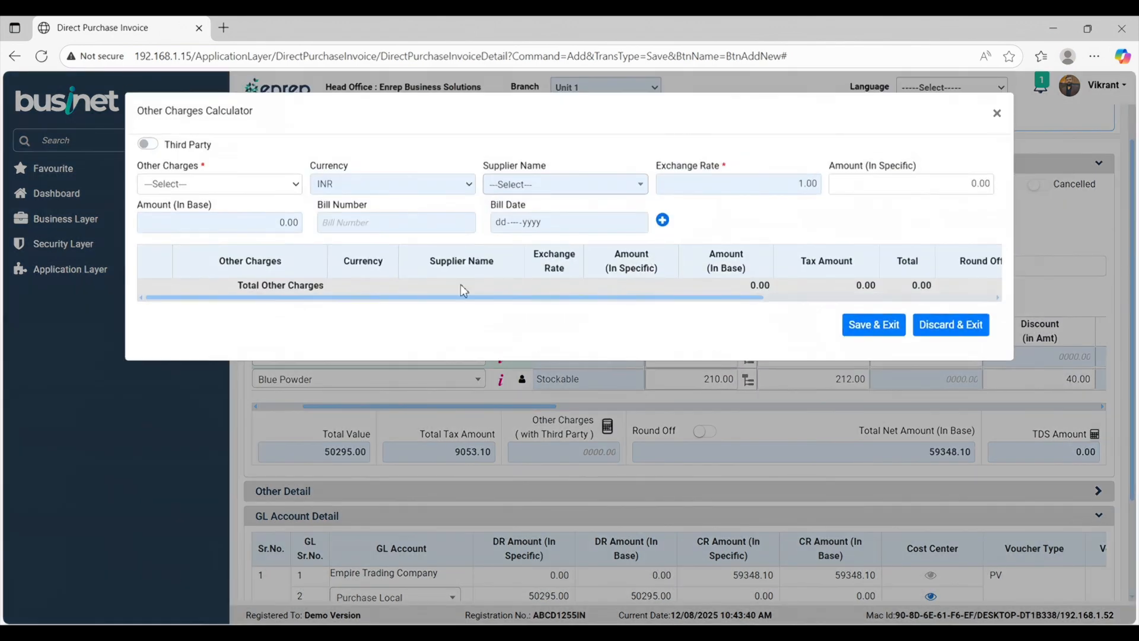
{"action": "left_click", "coordinate": [147, 144]}
{"action": "left_click", "coordinate": [205, 184]}
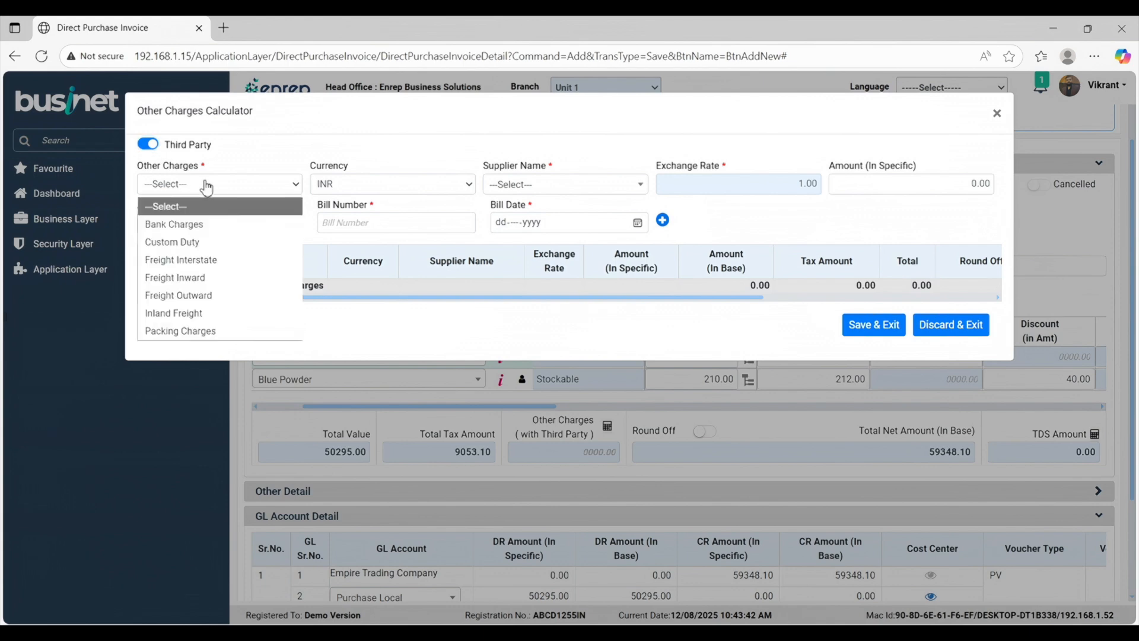
{"action": "left_click", "coordinate": [218, 278]}
{"action": "left_click", "coordinate": [587, 185]}
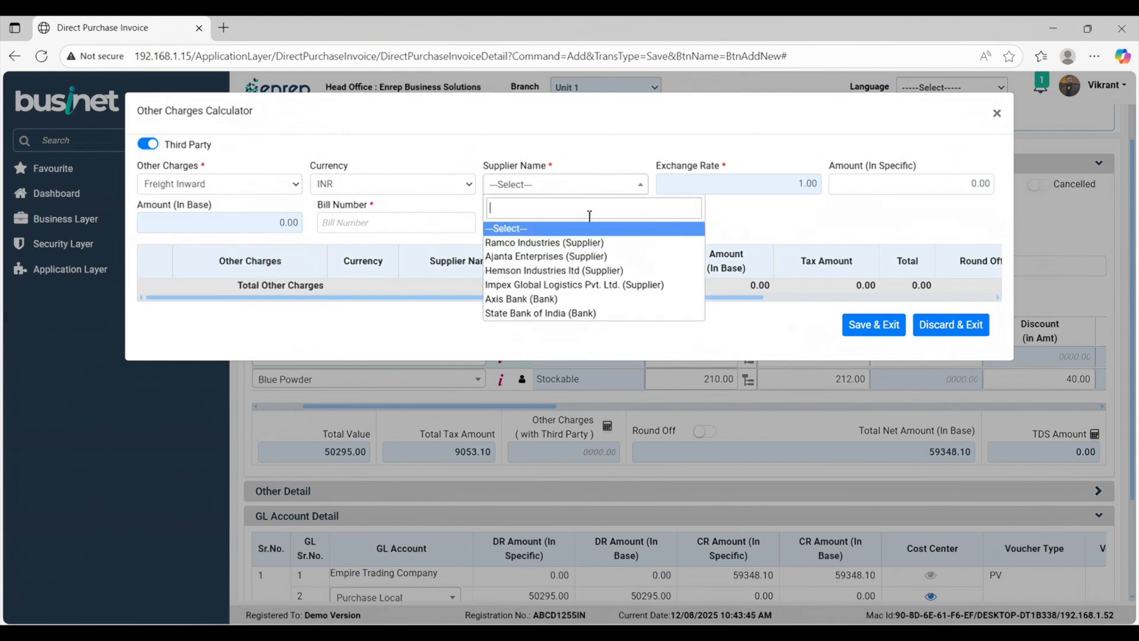
{"action": "left_click", "coordinate": [605, 283]}
Step: Enter amount 2500.55, bill number 34567 and bill date 11-Aug-2025 for the freight charge and add it to the charges list
{"action": "left_click", "coordinate": [989, 188]}
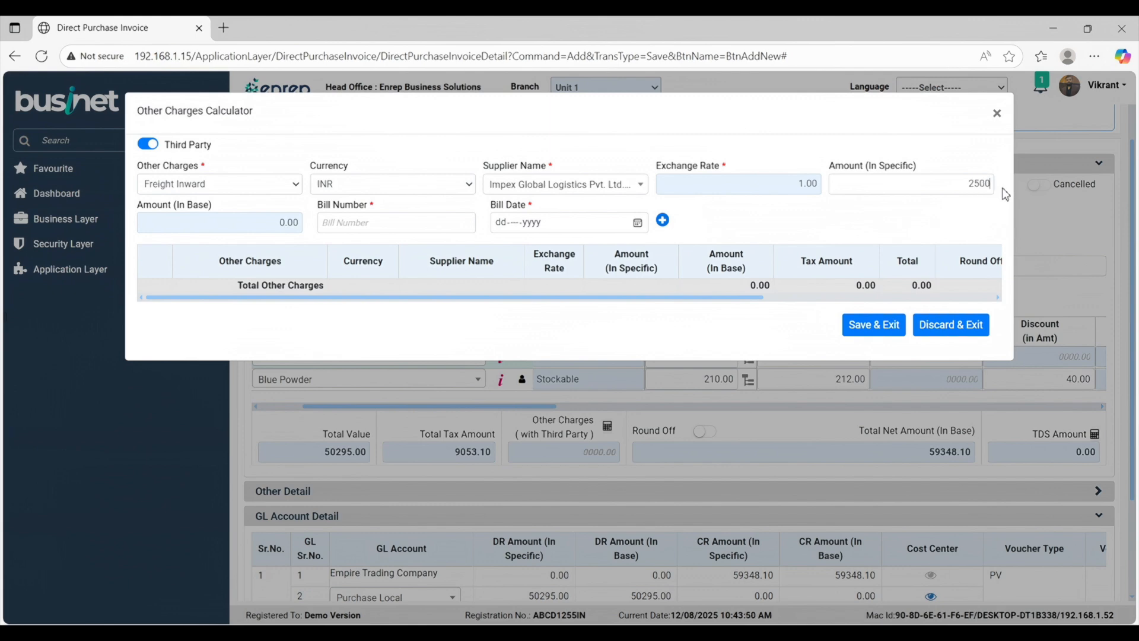
{"action": "left_click", "coordinate": [465, 229]}
{"action": "type", "text": "34567"}
{"action": "left_click", "coordinate": [638, 225]}
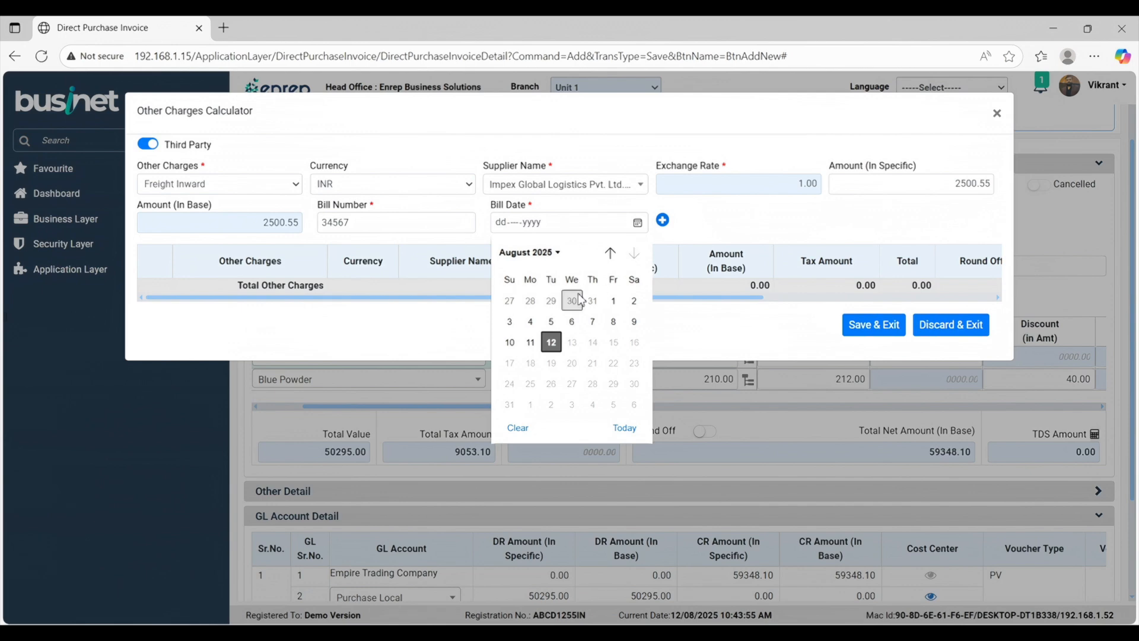
{"action": "left_click", "coordinate": [528, 341]}
{"action": "left_click", "coordinate": [663, 226]}
Step: Apply the IGST 18% tax template to the freight charge and round its total up
{"action": "left_click_drag", "start_coordinate": [656, 319], "coordinate": [788, 322]}
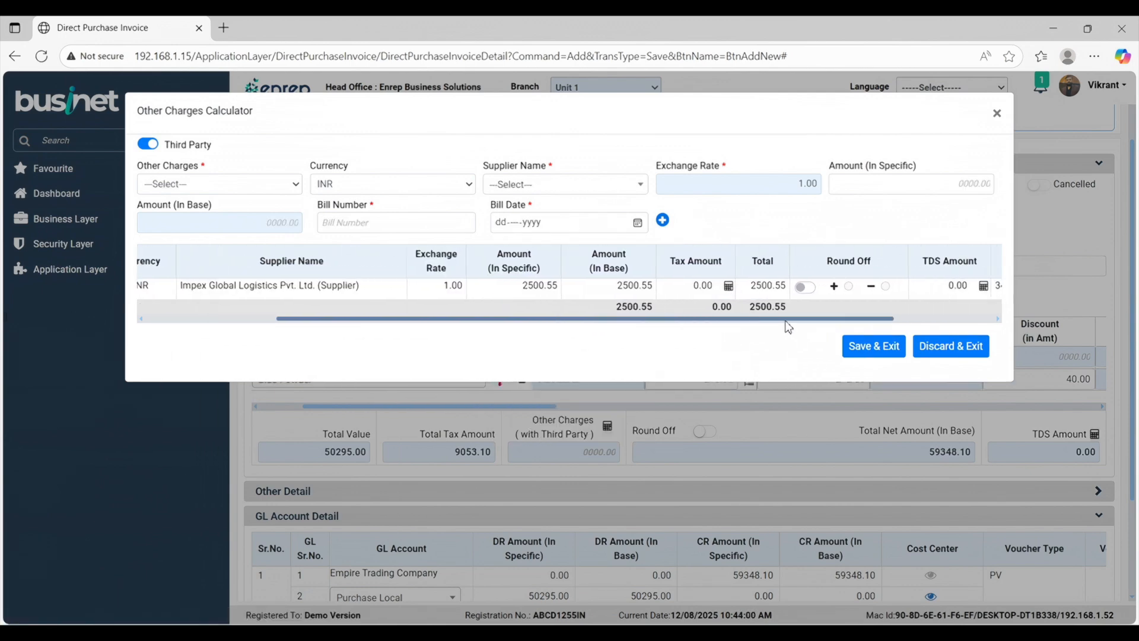
{"action": "left_click", "coordinate": [727, 287]}
{"action": "left_click", "coordinate": [722, 172]}
{"action": "left_click", "coordinate": [720, 247]}
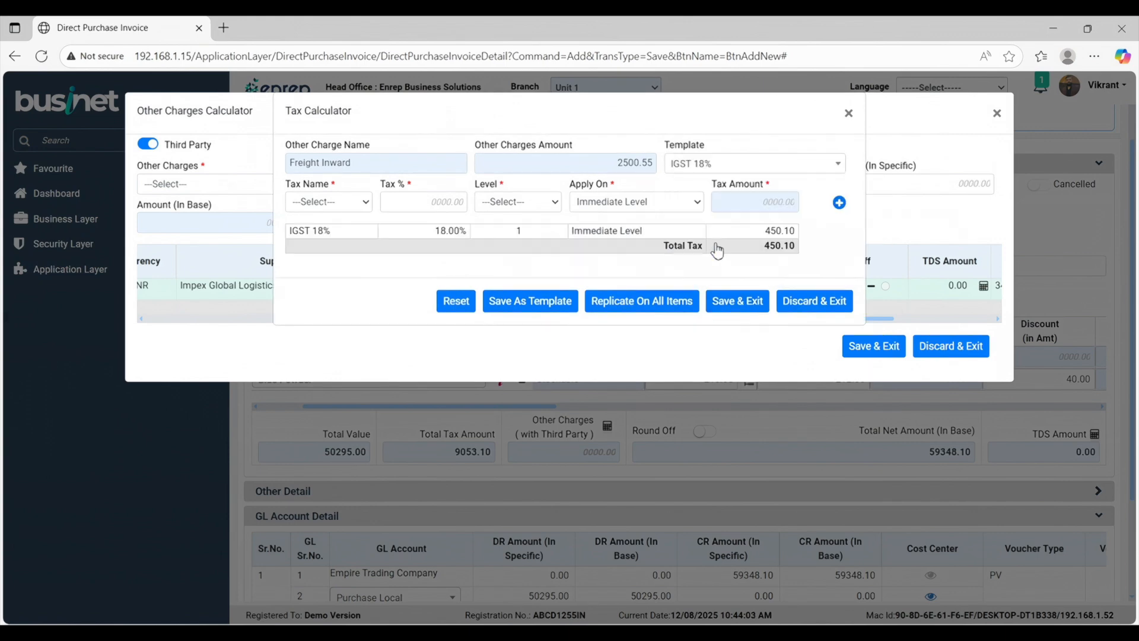
{"action": "left_click", "coordinate": [738, 286]}
{"action": "scroll", "coordinate": [747, 306], "scroll_direction": "right", "scroll_amount": 2}
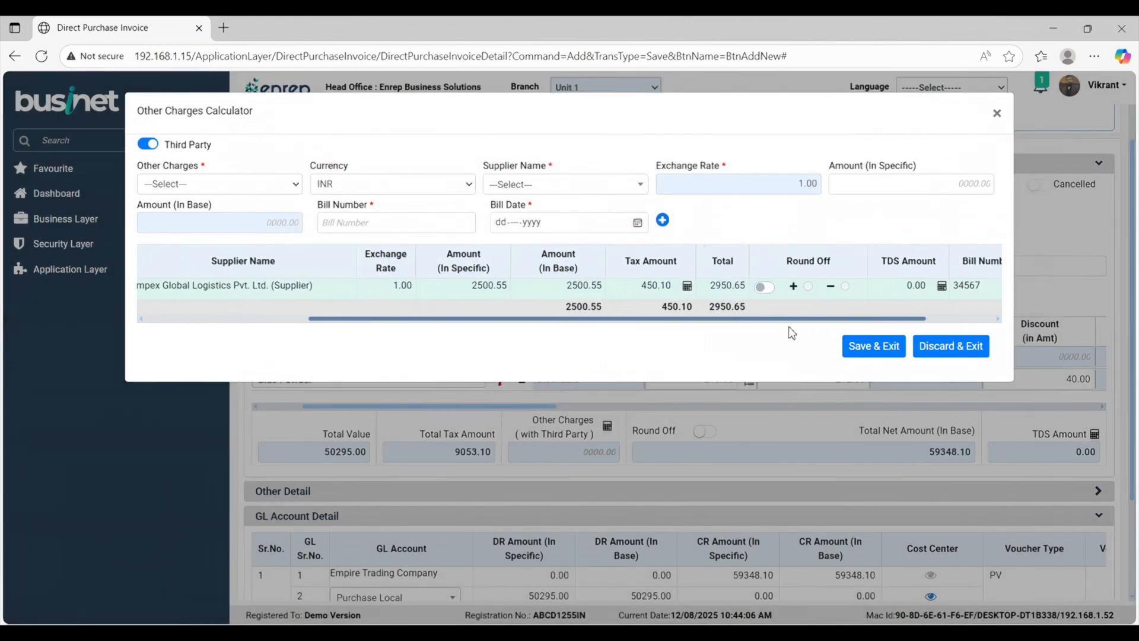
{"action": "left_click", "coordinate": [764, 287]}
Step: Add TDS 194 Q to the freight charge and save the third-party charges to the invoice
{"action": "left_click_drag", "start_coordinate": [816, 320], "coordinate": [858, 319]}
{"action": "left_click", "coordinate": [888, 287]}
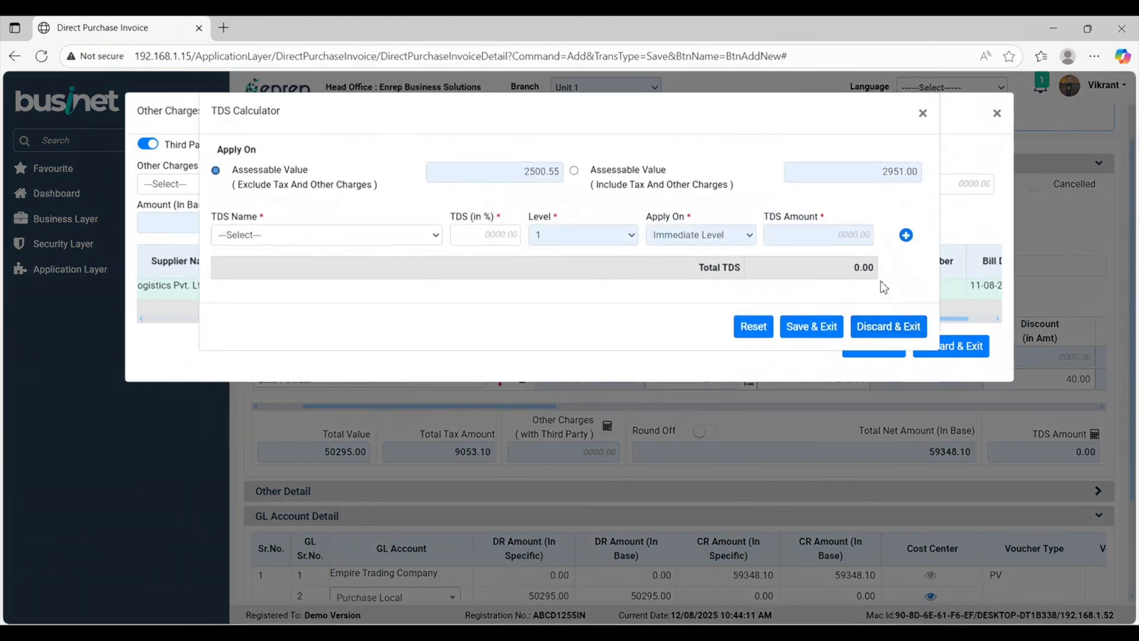
{"action": "left_click", "coordinate": [414, 234]}
{"action": "left_click", "coordinate": [399, 293]}
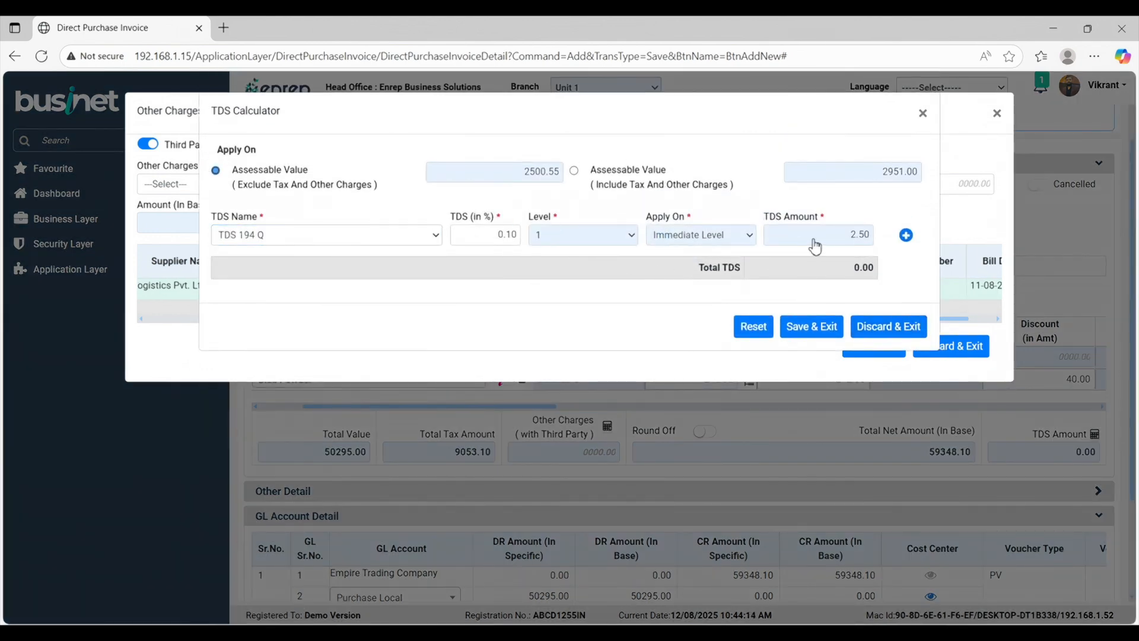
{"action": "left_click", "coordinate": [905, 235]}
{"action": "left_click", "coordinate": [813, 344]}
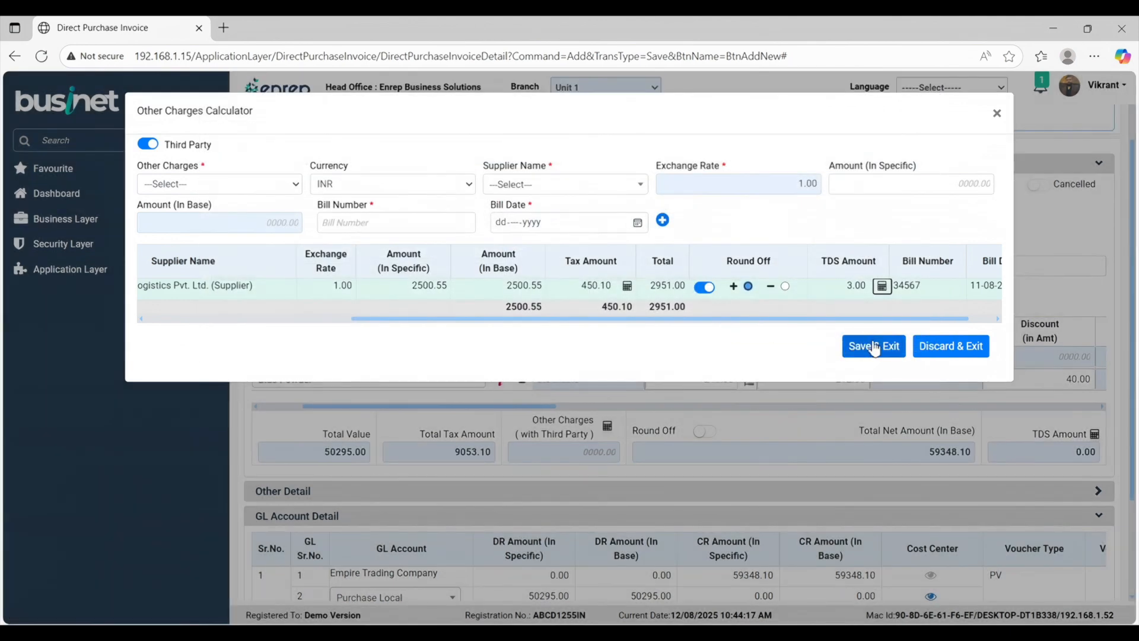
{"action": "left_click", "coordinate": [873, 346]}
Step: Turn on round-off for the invoice's total net amount and round it down
{"action": "scroll", "coordinate": [771, 415], "scroll_direction": "down", "scroll_amount": 1}
{"action": "left_click", "coordinate": [707, 358]}
{"action": "left_click", "coordinate": [808, 357]}
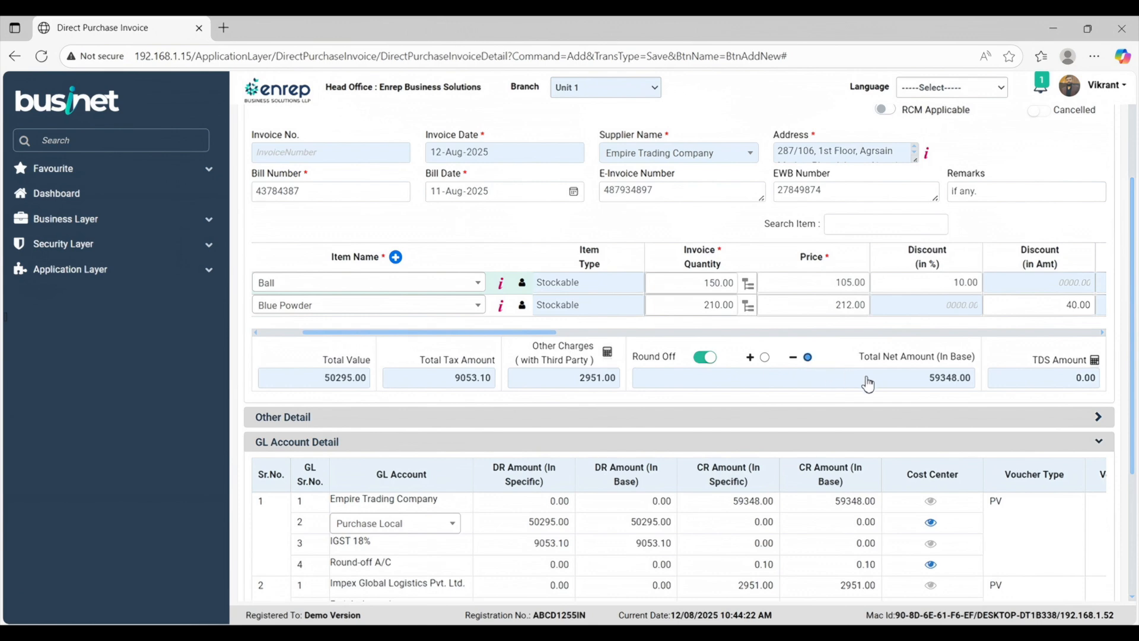
Step: Add TDS 194 Q to the invoice total and save the TDS calculation
{"action": "scroll", "coordinate": [1002, 389], "scroll_direction": "down", "scroll_amount": 1}
{"action": "scroll", "coordinate": [1001, 388], "scroll_direction": "down", "scroll_amount": 1}
{"action": "left_click", "coordinate": [1094, 287]}
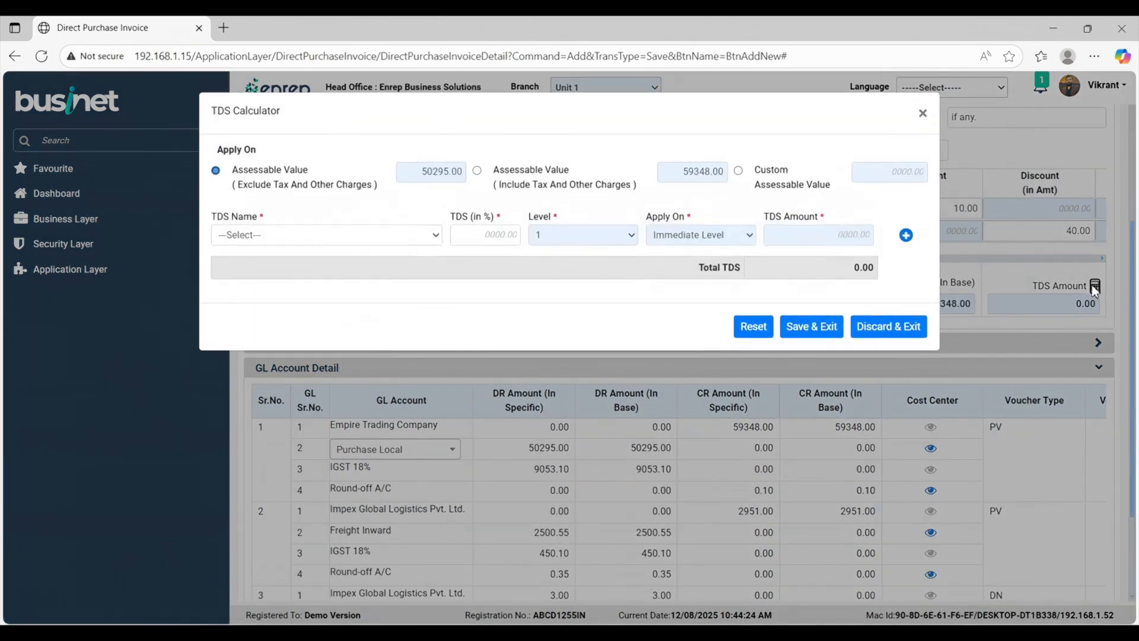
{"action": "left_click", "coordinate": [423, 238]}
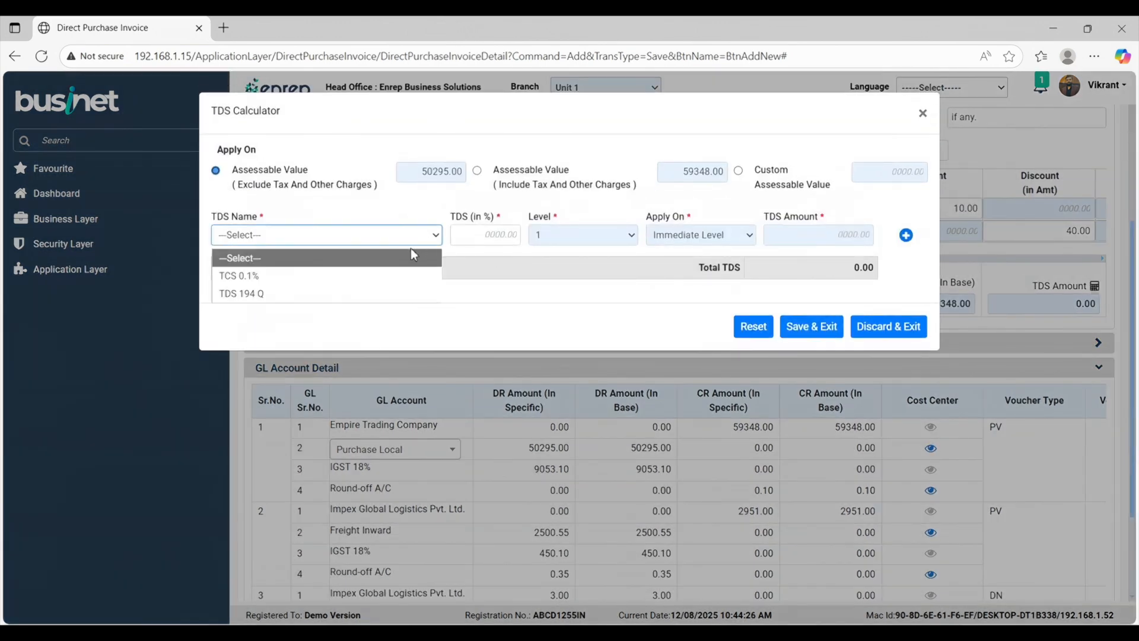
{"action": "left_click", "coordinate": [409, 292]}
{"action": "left_click", "coordinate": [905, 236]}
{"action": "left_click", "coordinate": [827, 334]}
Step: Allocate 20295 of the Purchase Local account to the Ball Valve cost center under the Portfolio type
{"action": "scroll", "coordinate": [757, 425], "scroll_direction": "down", "scroll_amount": 3}
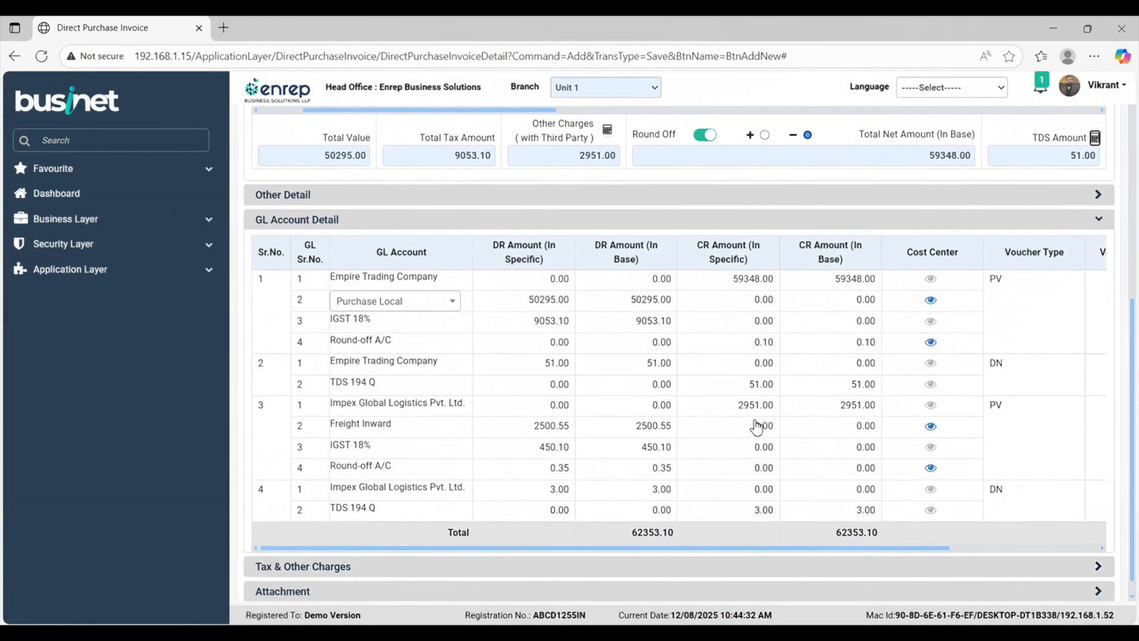
{"action": "left_click", "coordinate": [928, 301]}
{"action": "left_click", "coordinate": [537, 205]}
{"action": "left_click", "coordinate": [522, 243]}
{"action": "left_click", "coordinate": [682, 202]}
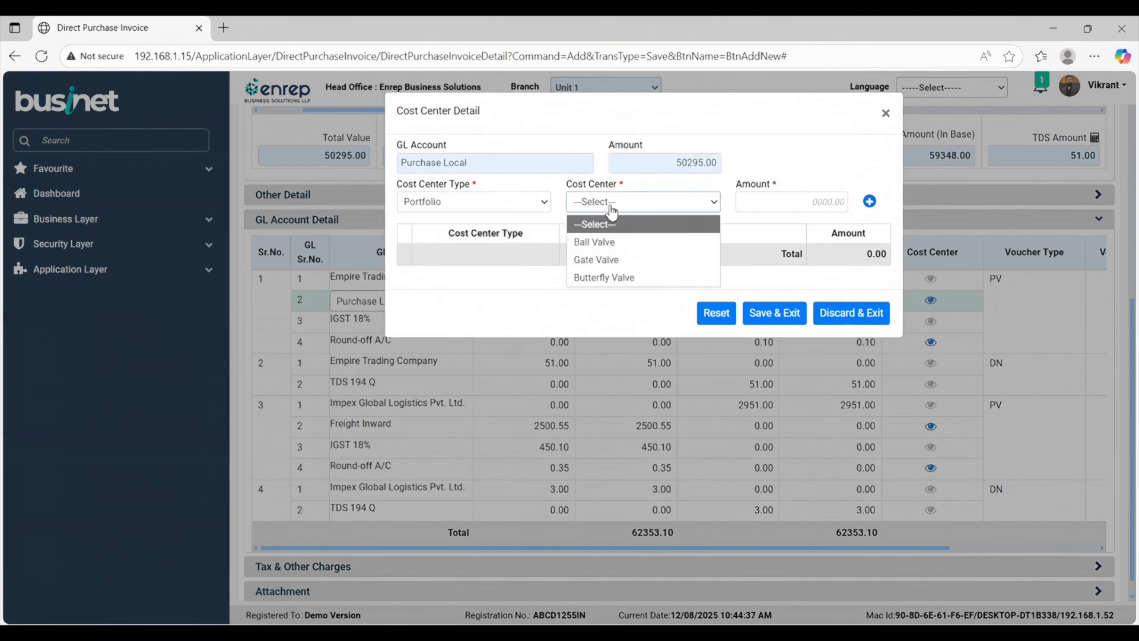
{"action": "left_click", "coordinate": [596, 241]}
{"action": "left_click", "coordinate": [779, 207]}
{"action": "type", "text": "20295"}
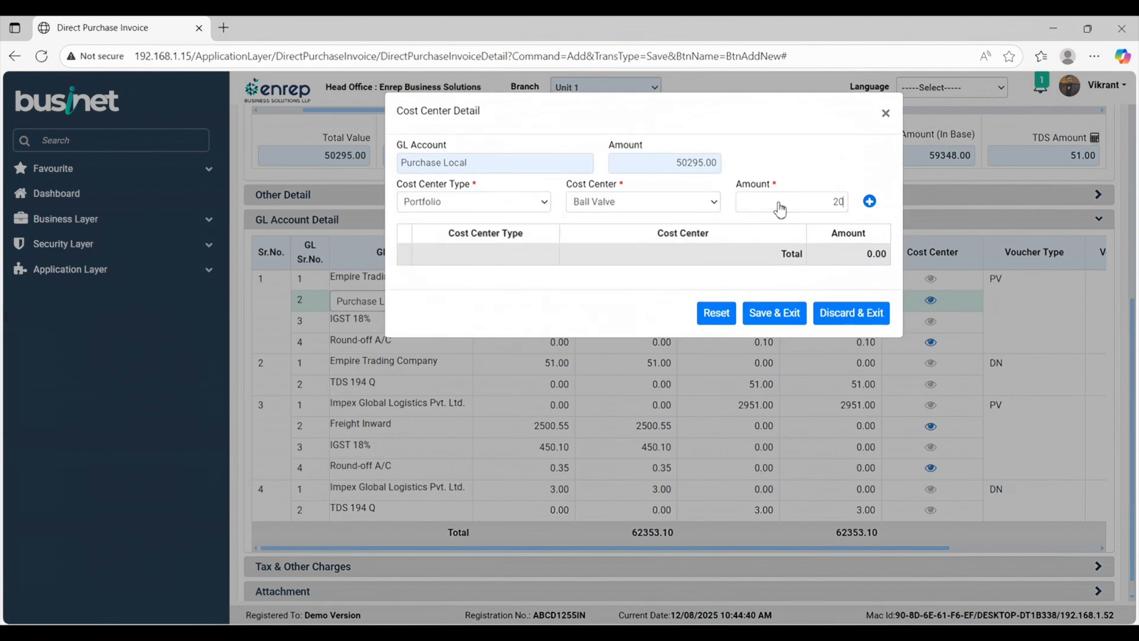
{"action": "left_click", "coordinate": [870, 201]}
Step: Allocate 15000 each to the Gate Valve and Butterfly Valve cost centers and save the cost center details
{"action": "left_click", "coordinate": [682, 201]}
{"action": "left_click", "coordinate": [666, 241]}
{"action": "left_click", "coordinate": [764, 206]}
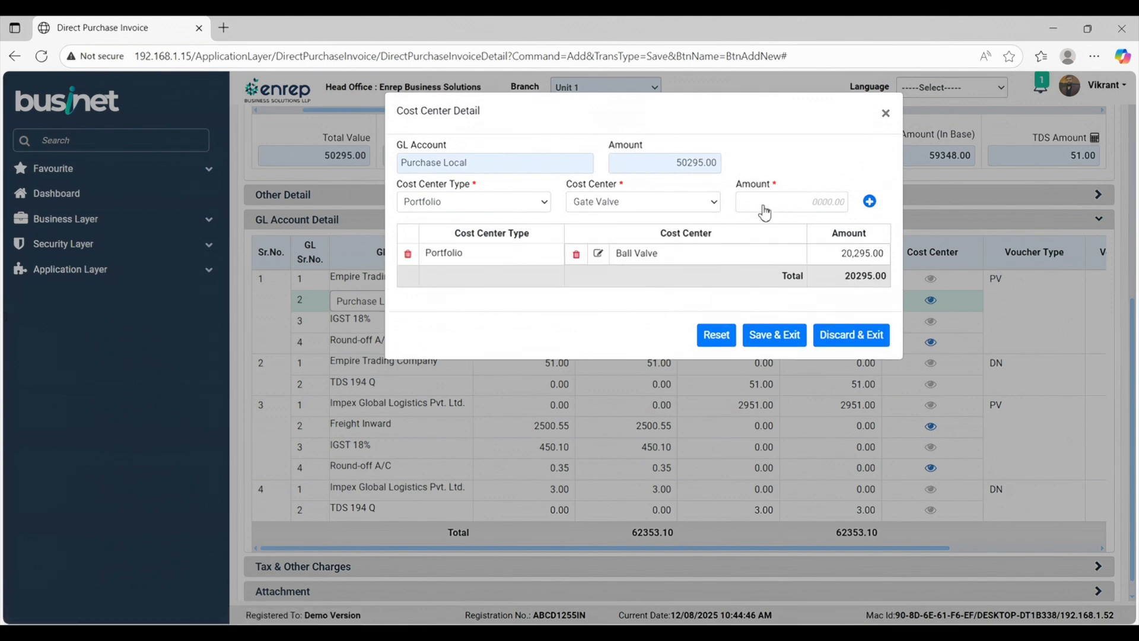
{"action": "type", "text": "15000"}
{"action": "left_click", "coordinate": [870, 201]}
{"action": "left_click", "coordinate": [682, 202]}
{"action": "left_click", "coordinate": [605, 241]}
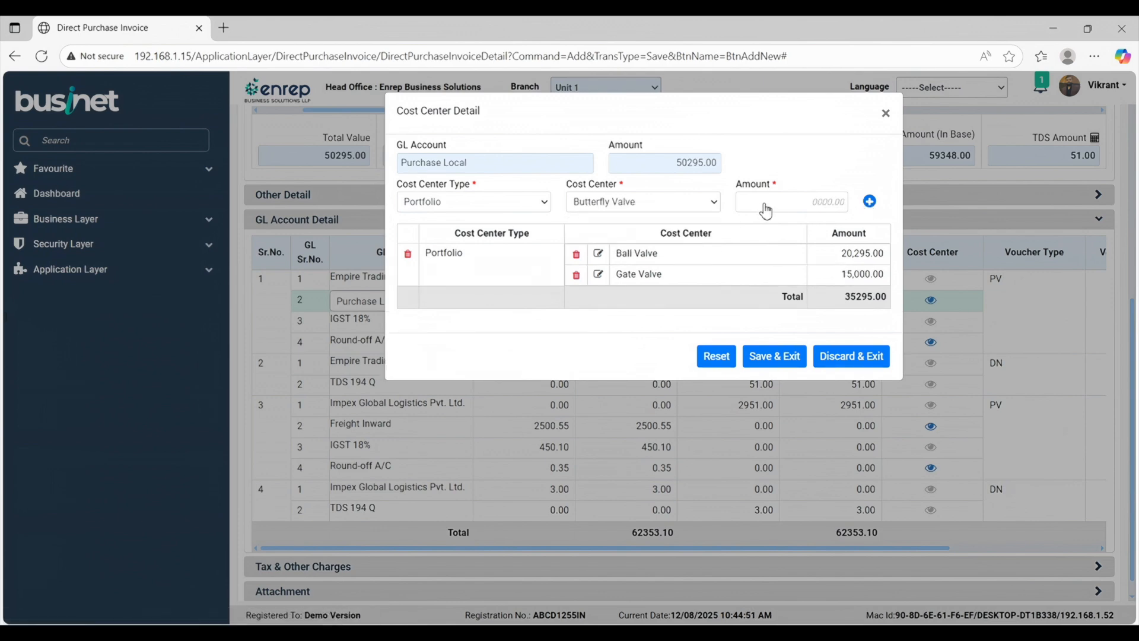
{"action": "type", "text": "15000"}
{"action": "left_click", "coordinate": [869, 201]}
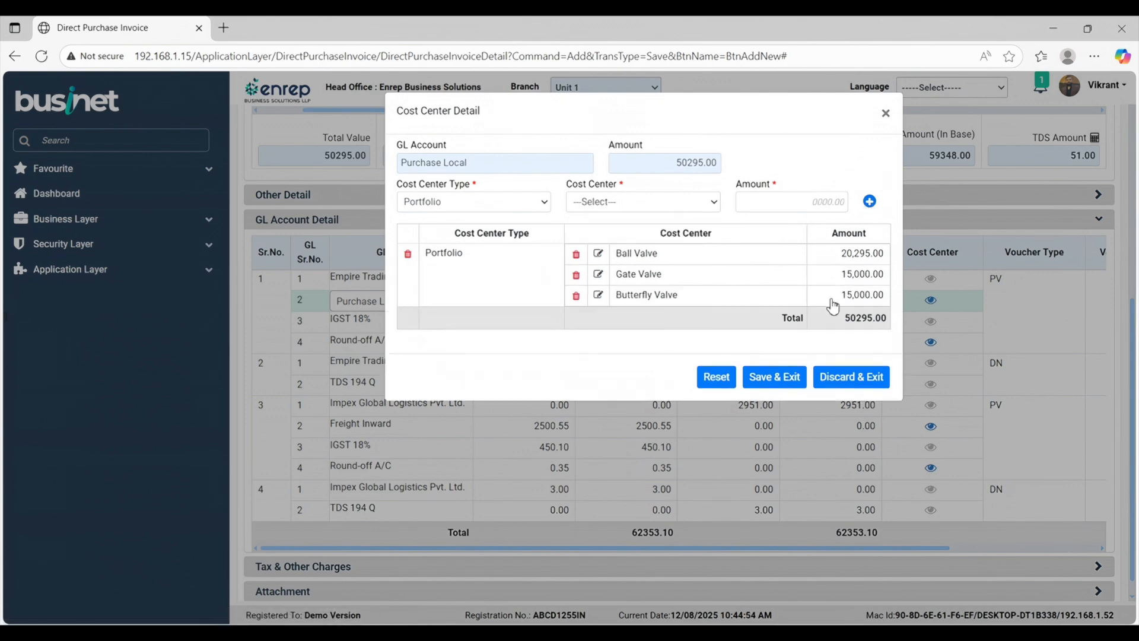
{"action": "left_click", "coordinate": [773, 357]}
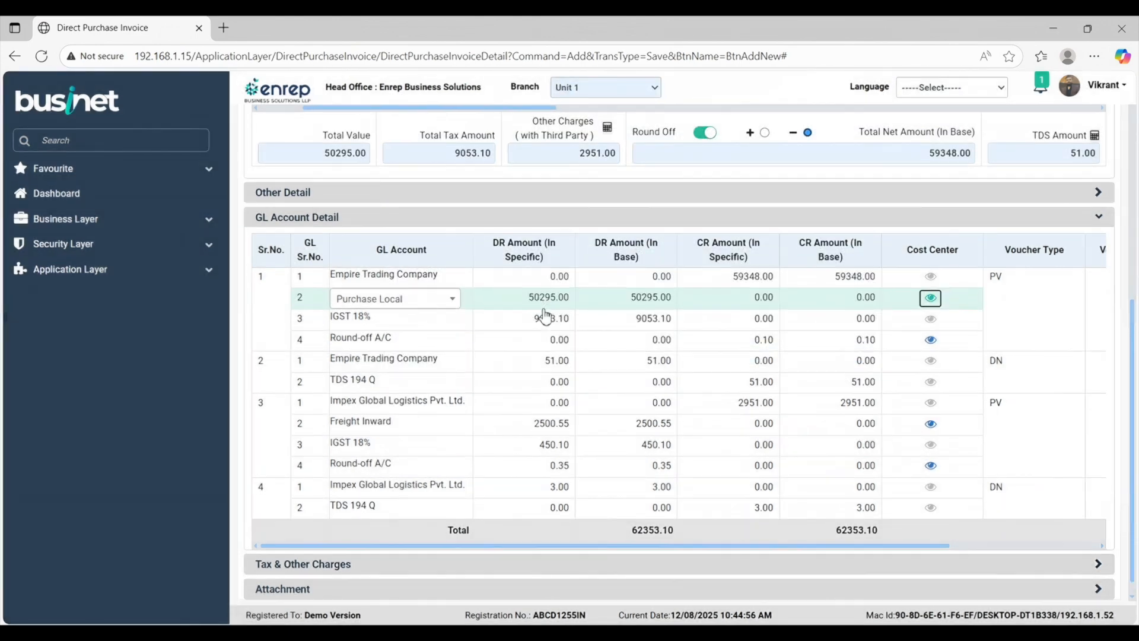
Step: Save the completed direct purchase invoice and acknowledge the confirmation
{"action": "left_click", "coordinate": [558, 546]}
{"action": "scroll", "coordinate": [584, 536], "scroll_direction": "up", "scroll_amount": 3}
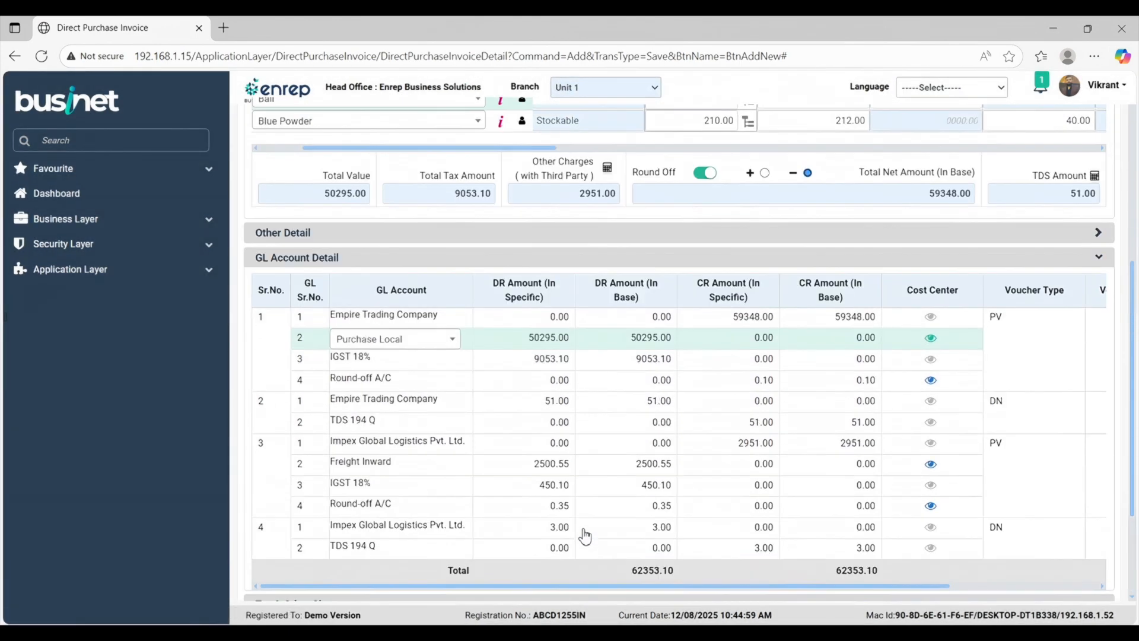
{"action": "left_click", "coordinate": [429, 348]}
{"action": "left_click", "coordinate": [429, 345]}
{"action": "scroll", "coordinate": [872, 382], "scroll_direction": "up", "scroll_amount": 2}
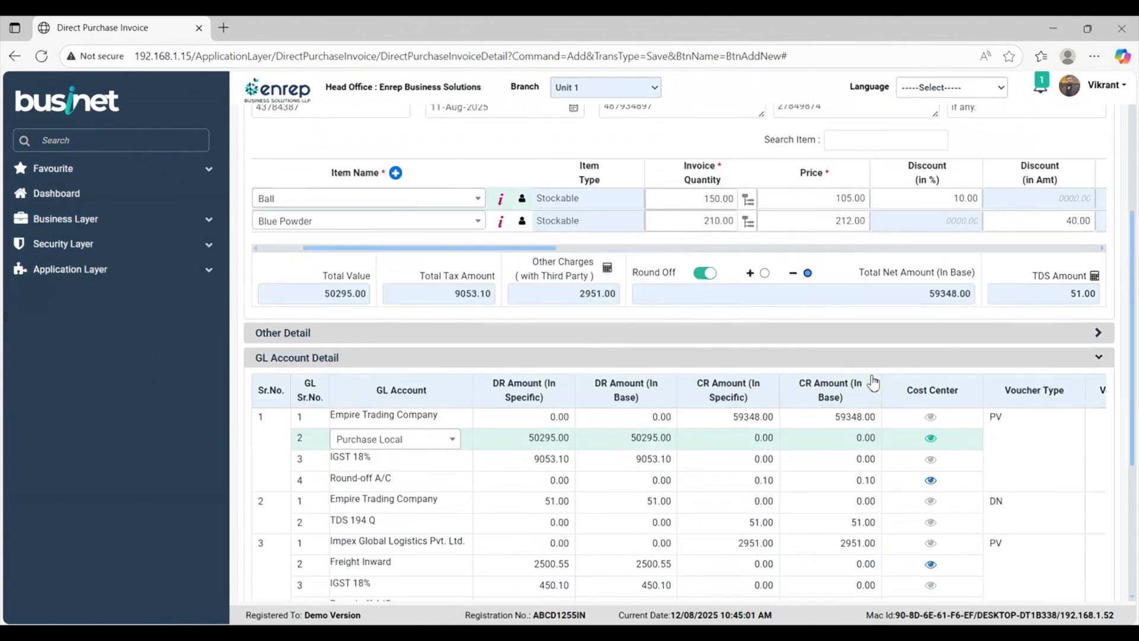
{"action": "scroll", "coordinate": [872, 383], "scroll_direction": "up", "scroll_amount": 3}
{"action": "left_click", "coordinate": [941, 132]}
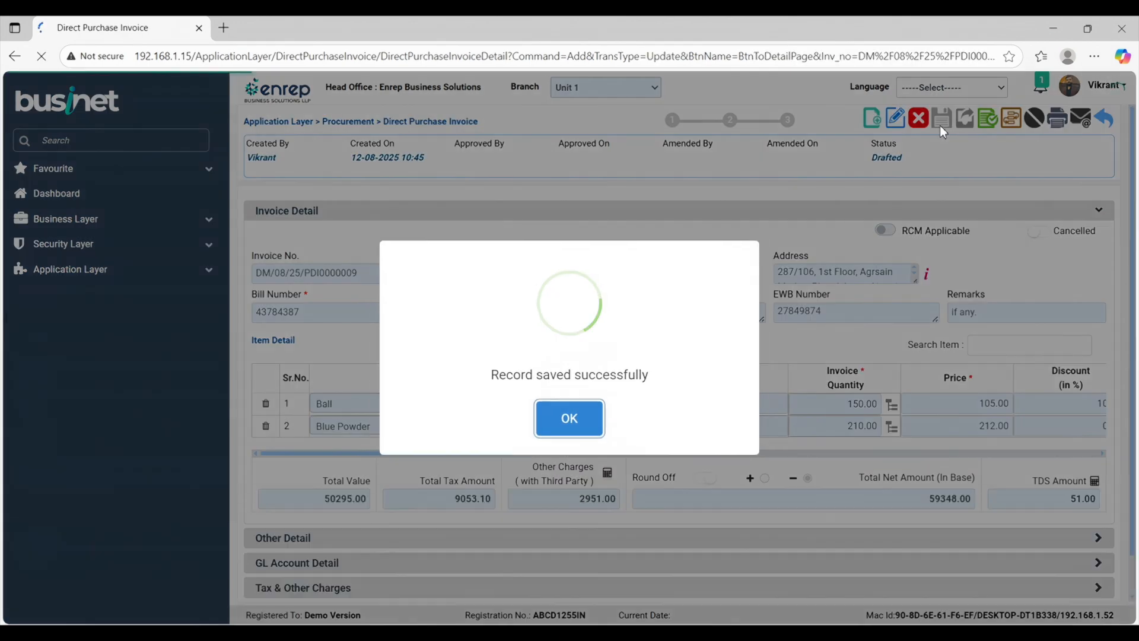
{"action": "left_click", "coordinate": [567, 417]}
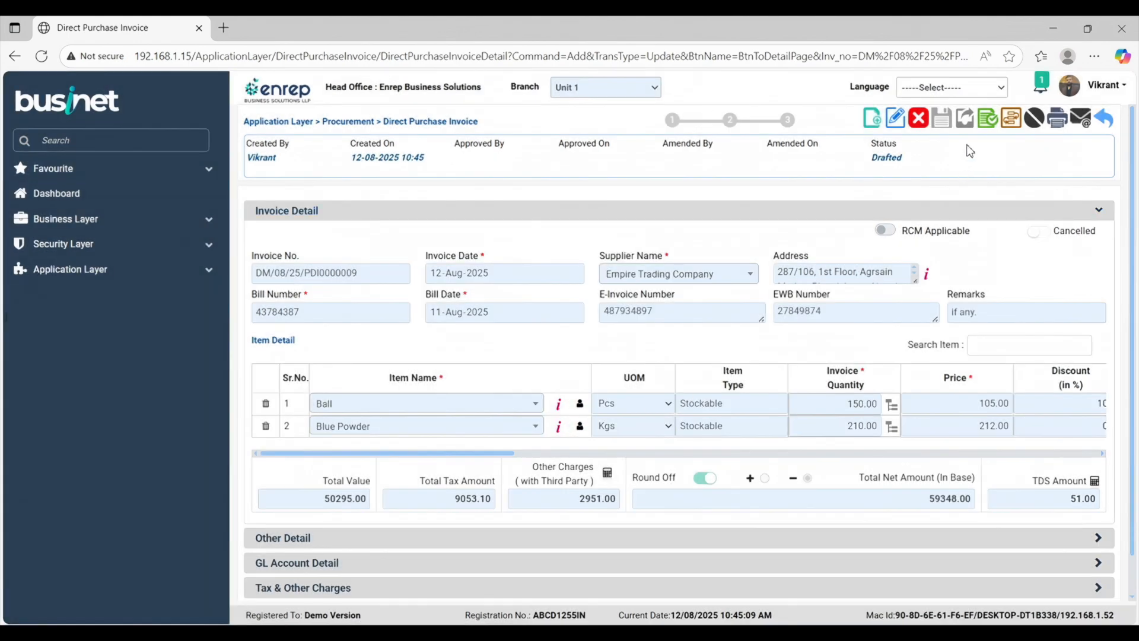
Step: Approve the saved direct purchase invoice and dismiss the confirmation
{"action": "left_click", "coordinate": [986, 122]}
{"action": "left_click", "coordinate": [570, 228]}
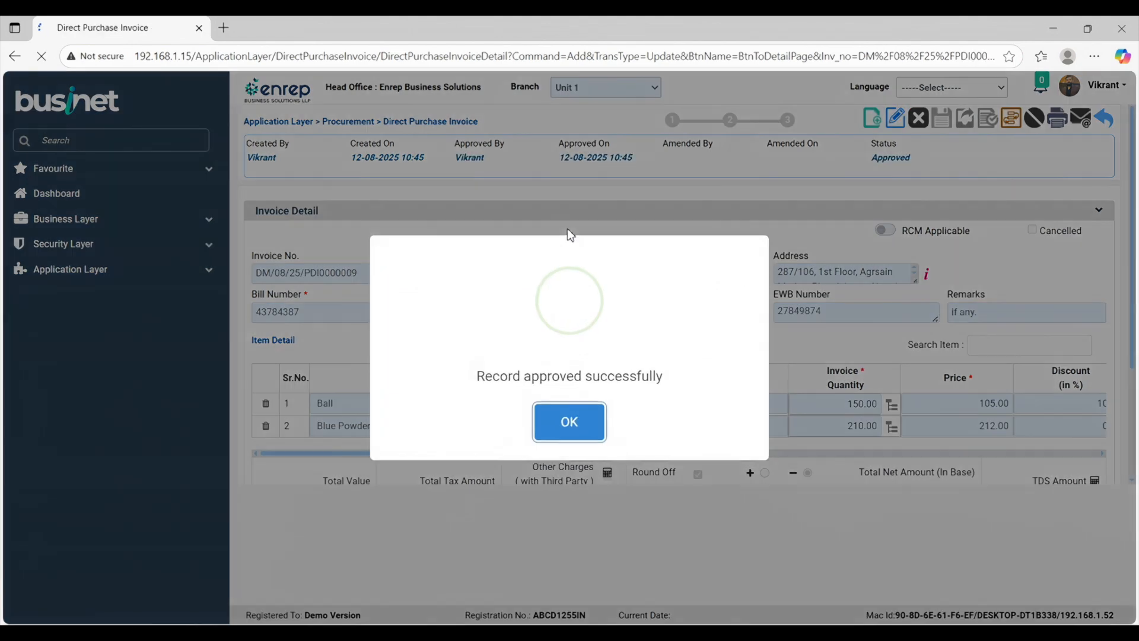
{"action": "left_click", "coordinate": [583, 417]}
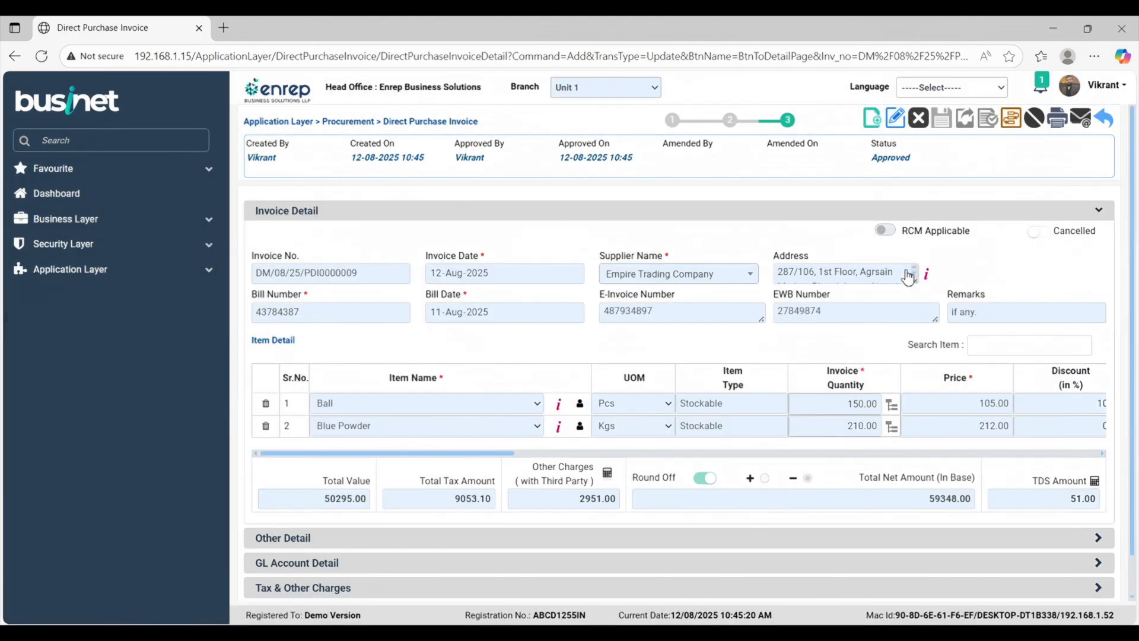
Step: Print the approved invoice and open the downloaded PDF to review its contents
{"action": "left_click", "coordinate": [1059, 125]}
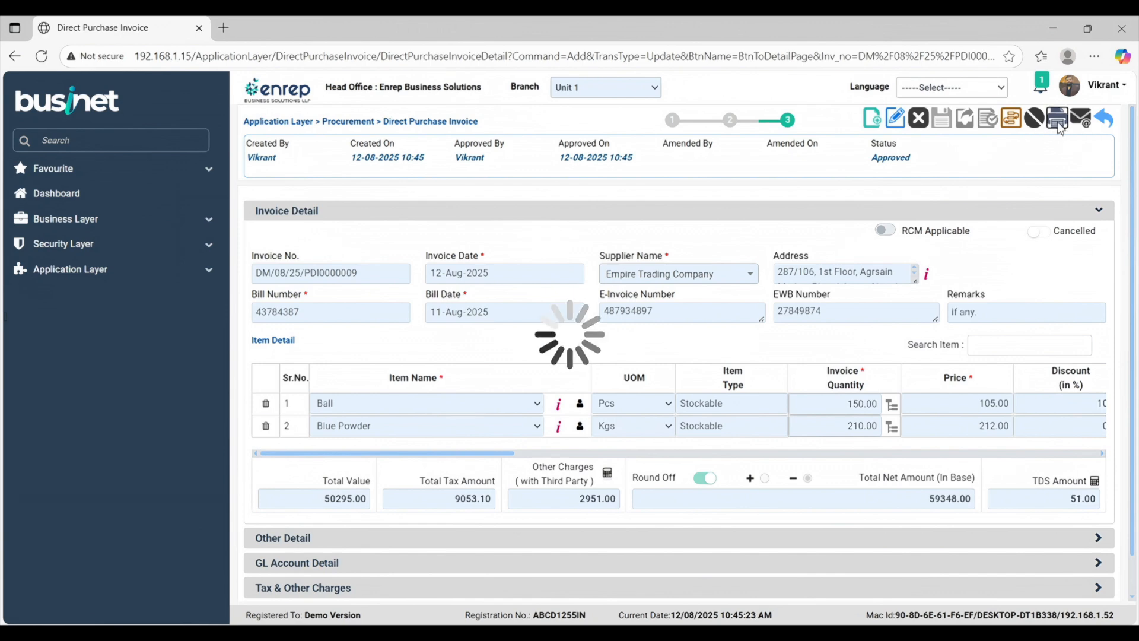
{"action": "left_click", "coordinate": [840, 133]}
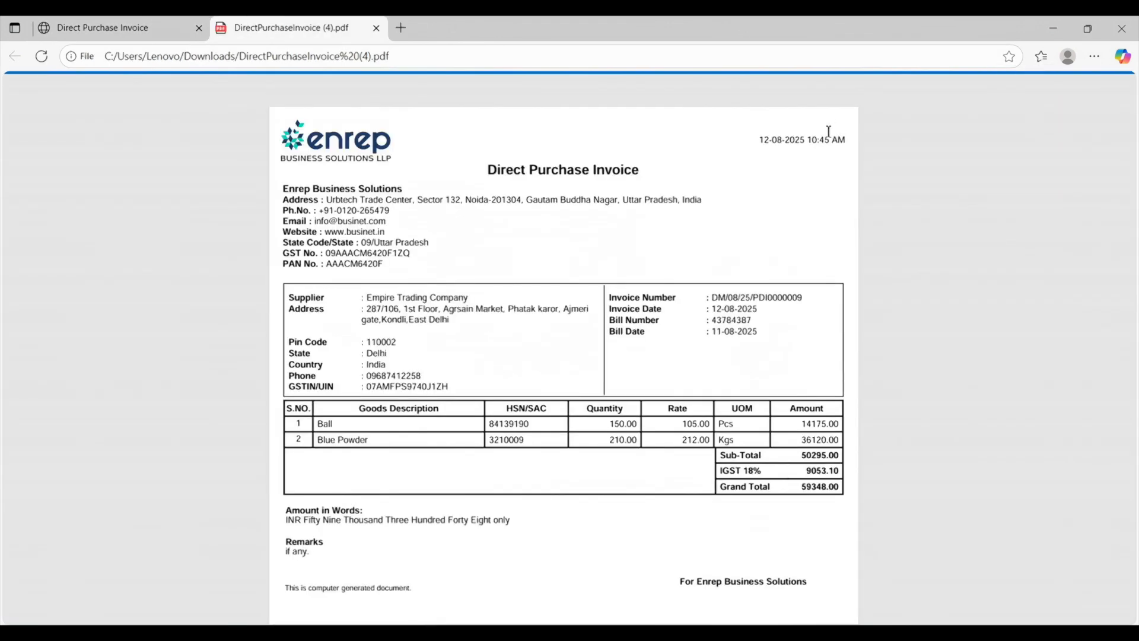
{"action": "scroll", "coordinate": [742, 220], "scroll_direction": "down", "scroll_amount": 3}
{"action": "scroll", "coordinate": [741, 224], "scroll_direction": "down", "scroll_amount": 3}
{"action": "scroll", "coordinate": [741, 223], "scroll_direction": "up", "scroll_amount": 5}
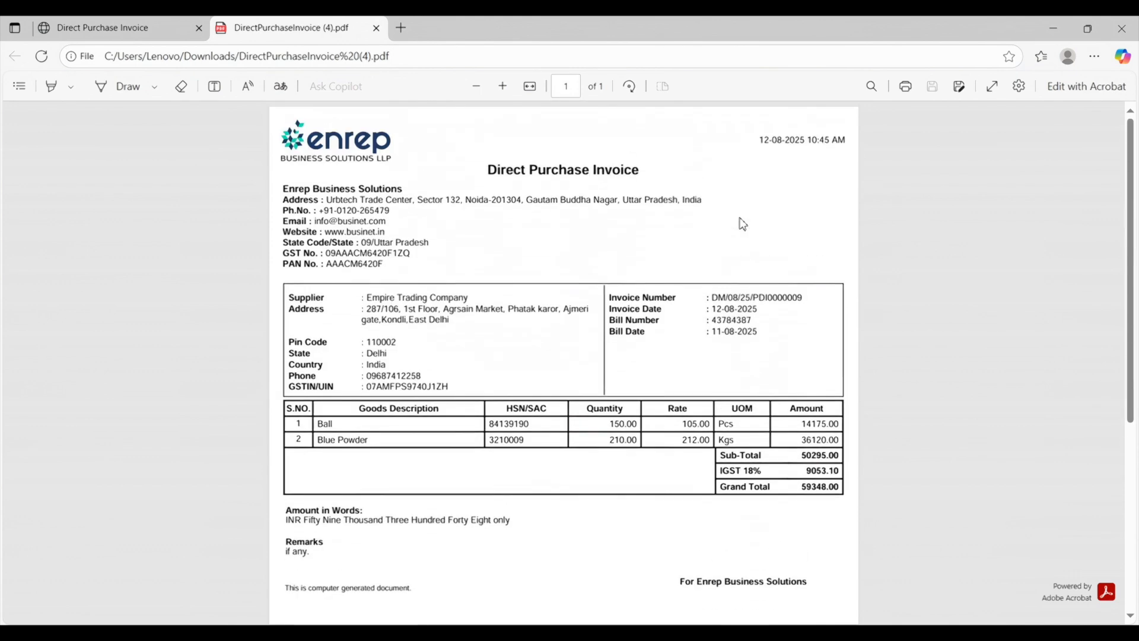
Step: Switch back to Businet, return to the direct purchase invoice list and open the dashboard
{"action": "left_click", "coordinate": [136, 19]}
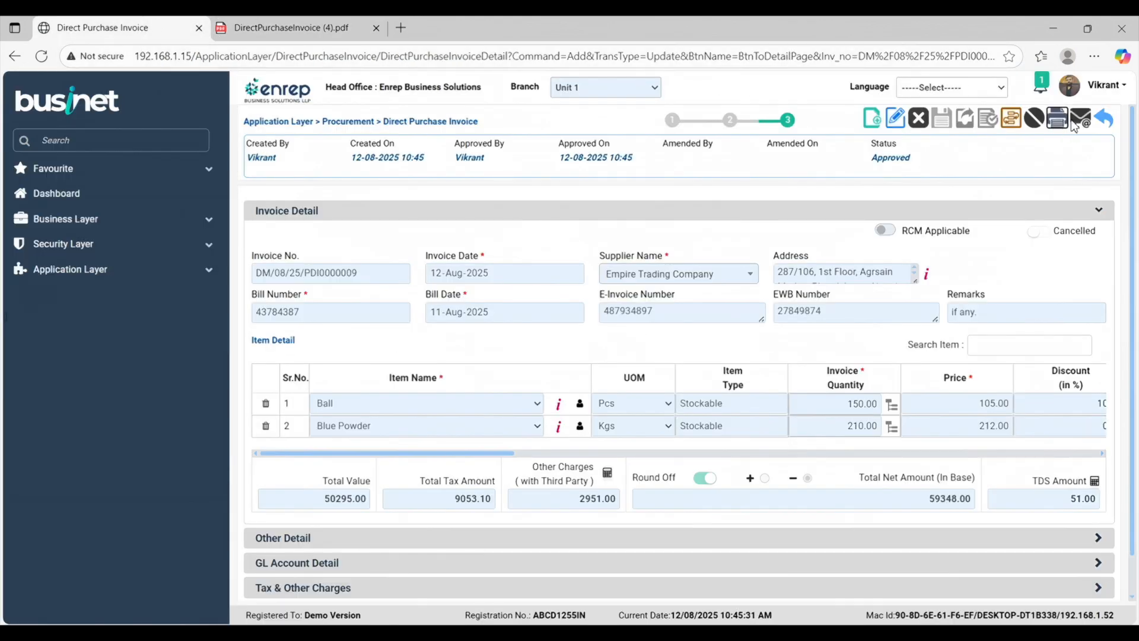
{"action": "left_click", "coordinate": [1103, 118]}
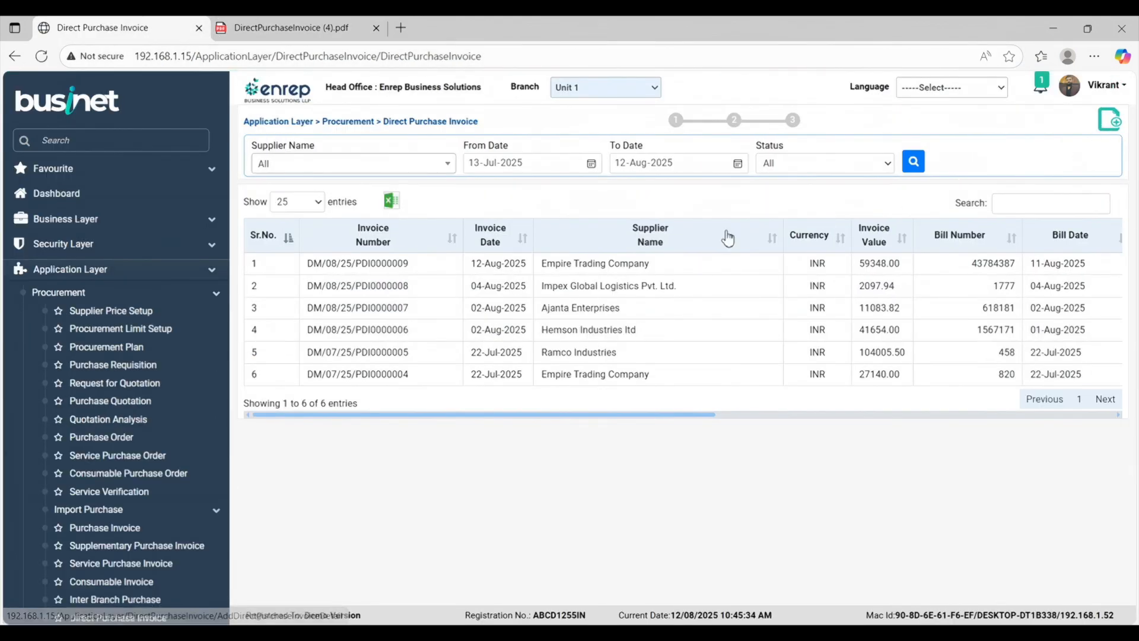
{"action": "left_click", "coordinate": [208, 196]}
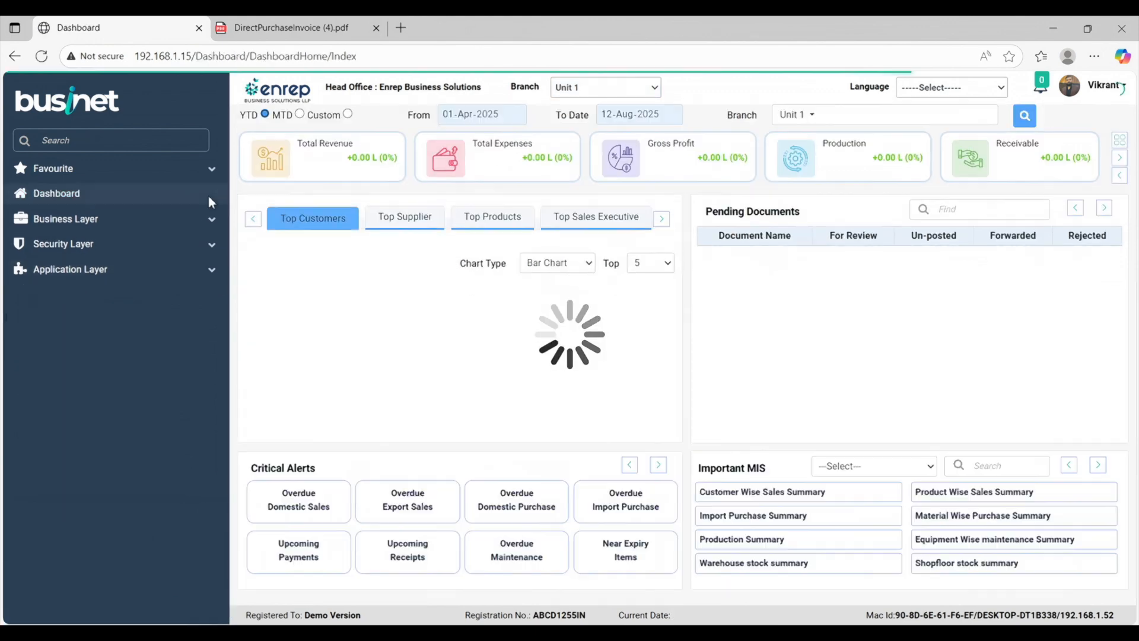